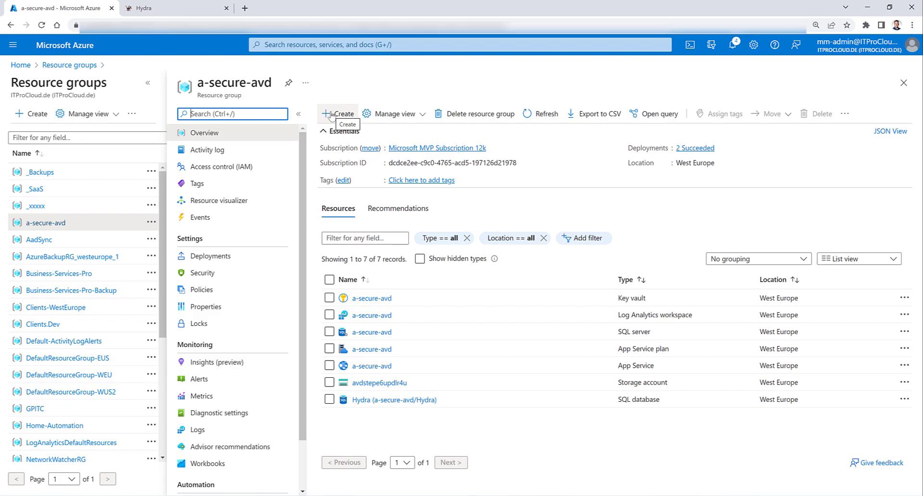
- Search the marketplace for a virtual network and start creating one in the a-secure-avd resource group
click(331, 114)
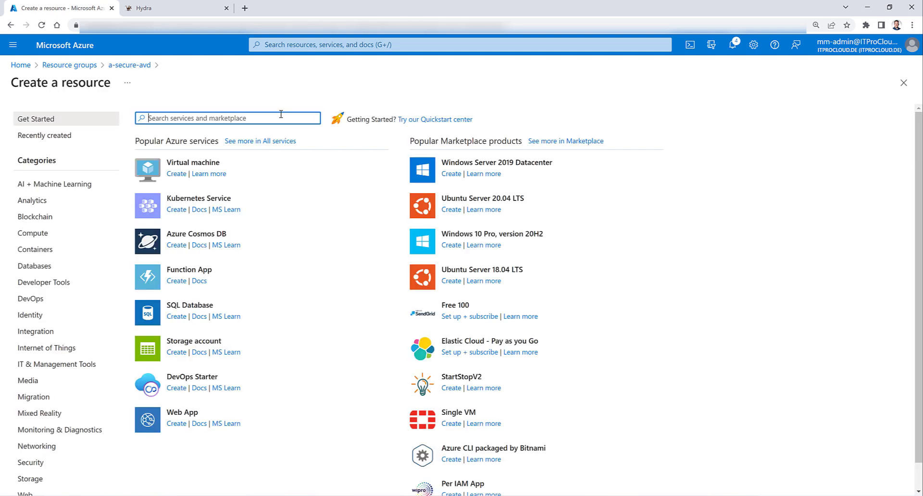
text(virtu)
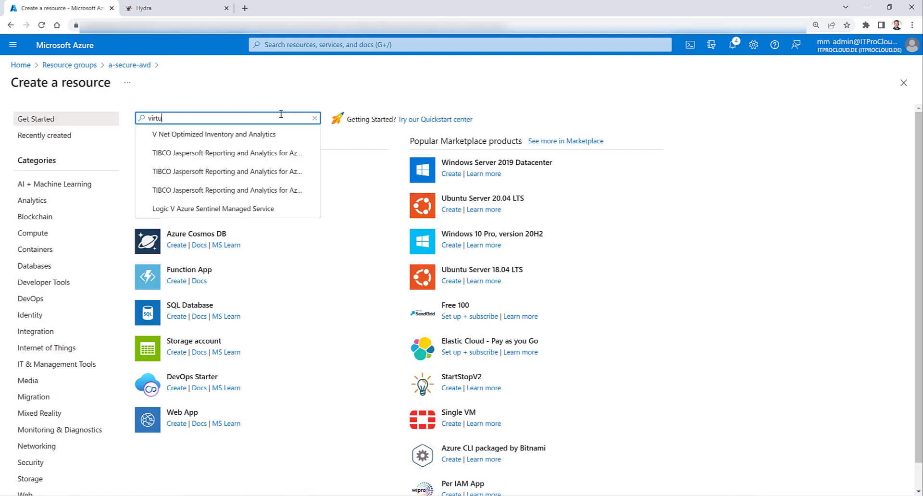
text(al net)
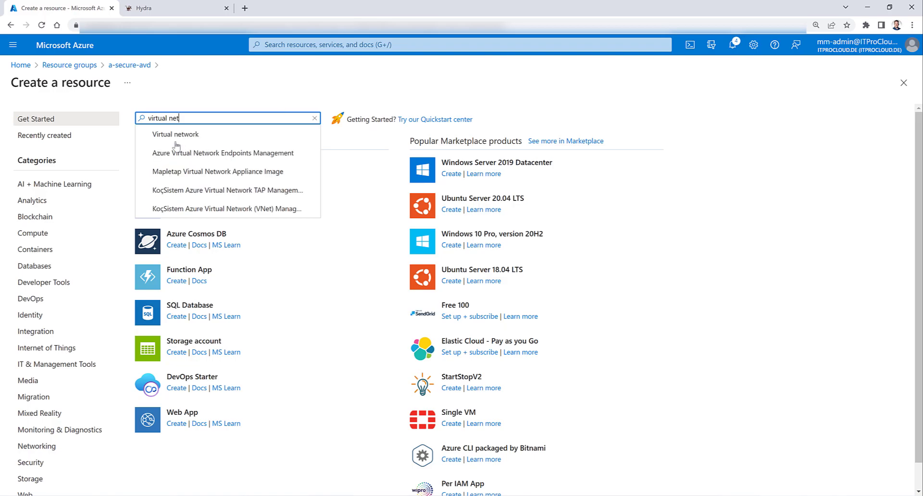
click(173, 136)
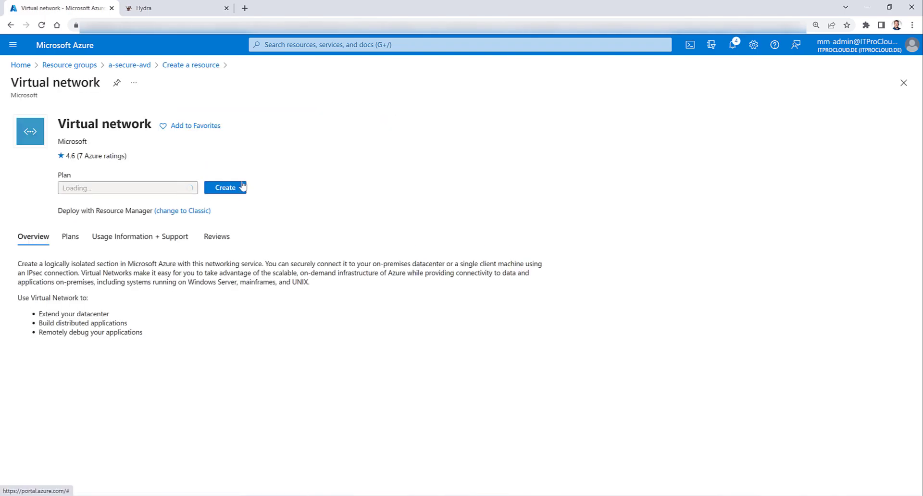
click(231, 193)
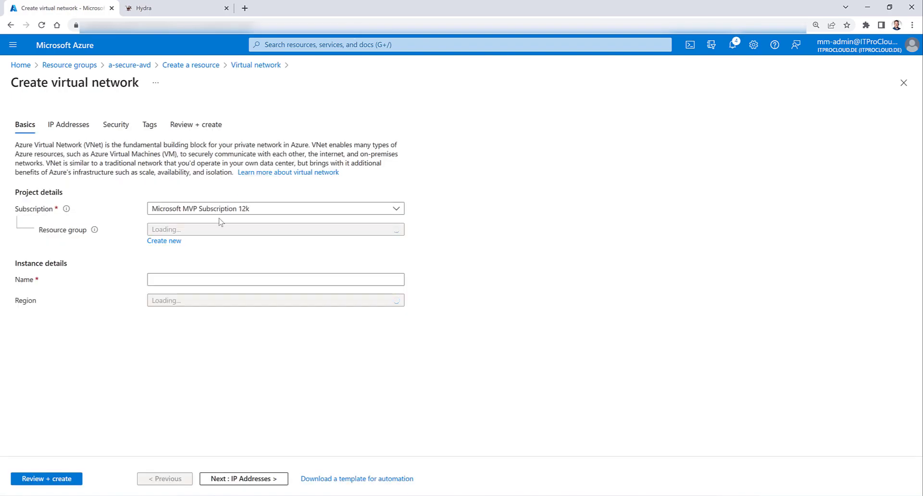
- Name the virtual network secure-vnet and set its region to West Europe
click(179, 275)
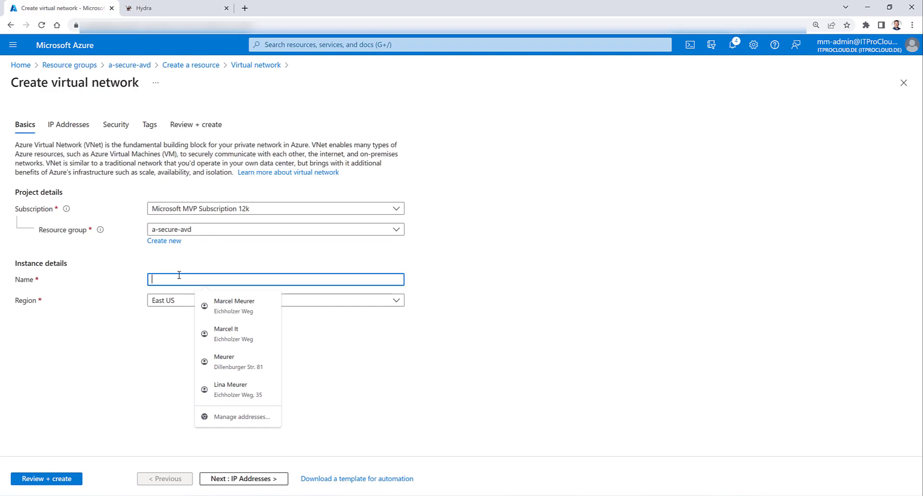
text(scure)
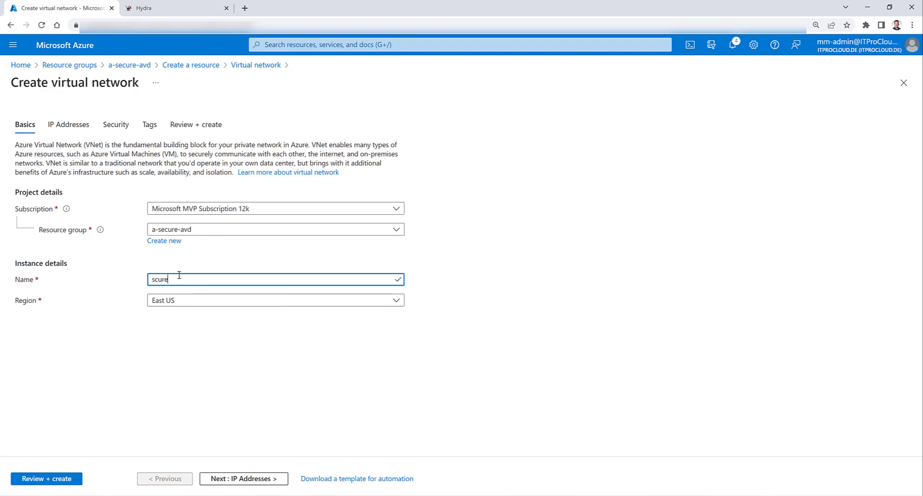
key(BackSpace)
text(ecure-vnet)
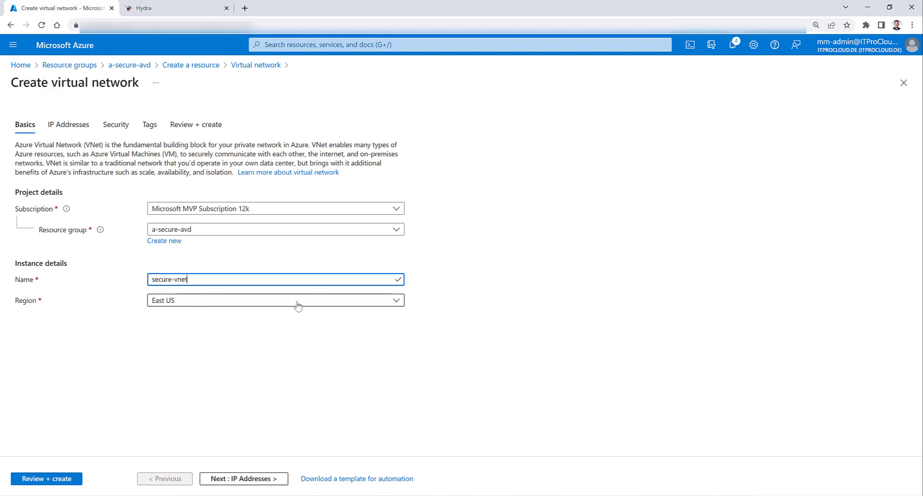
click(298, 303)
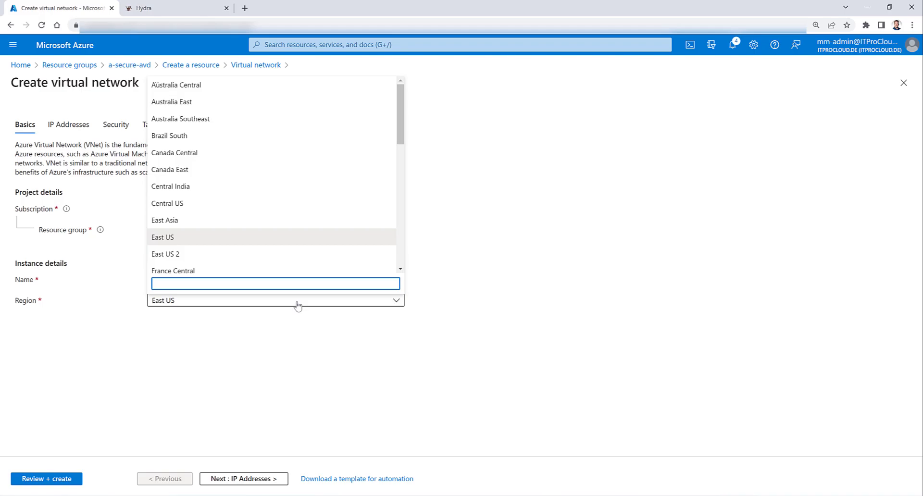
text(west eur)
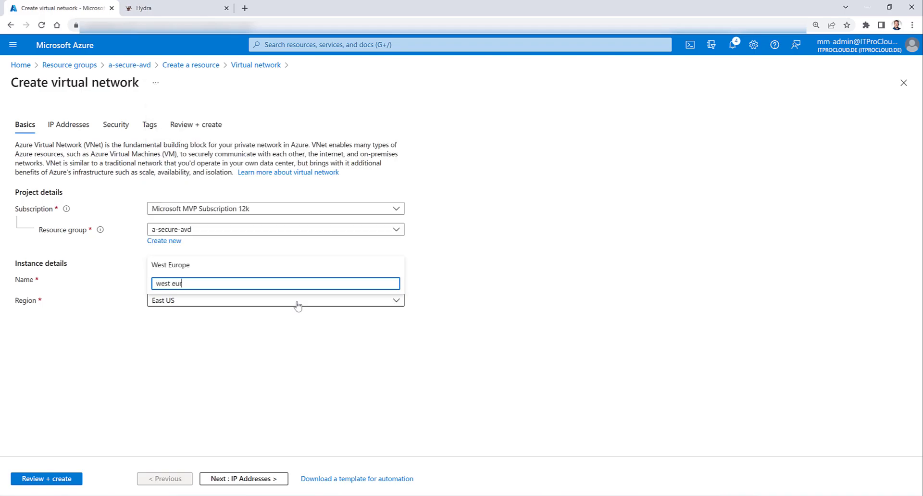
click(192, 264)
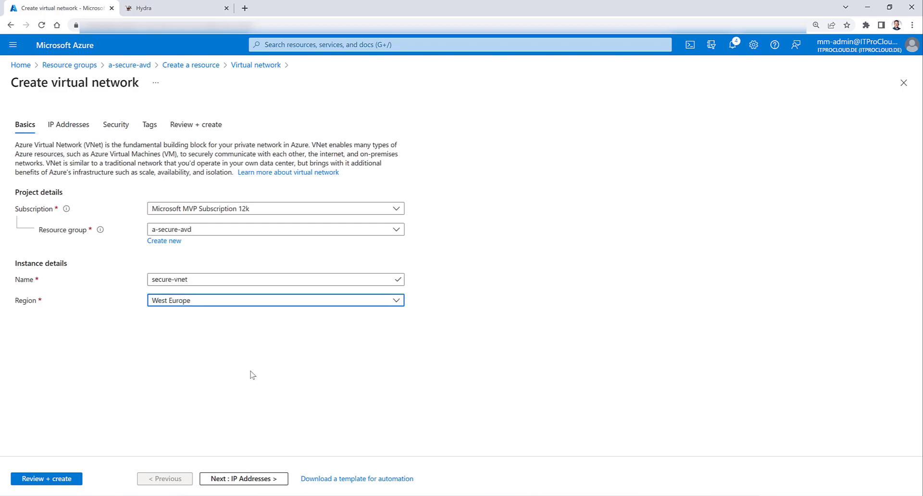
- Set the virtual network's IPv4 address space to 10.20.0.0/24
click(235, 479)
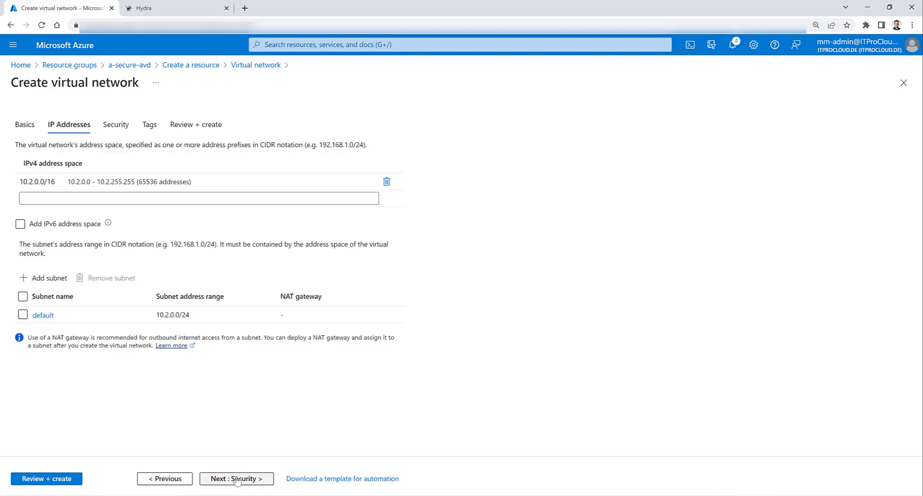
click(54, 181)
drag(52, 182, 65, 181)
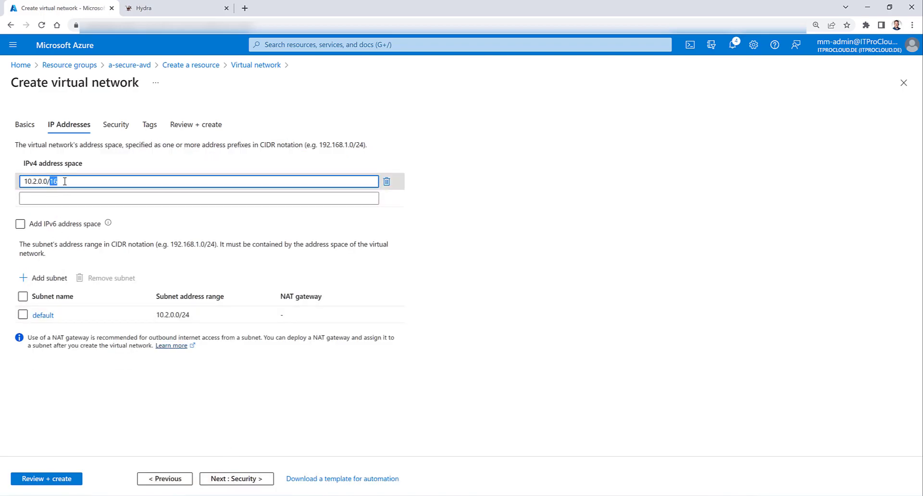
key(Tab)
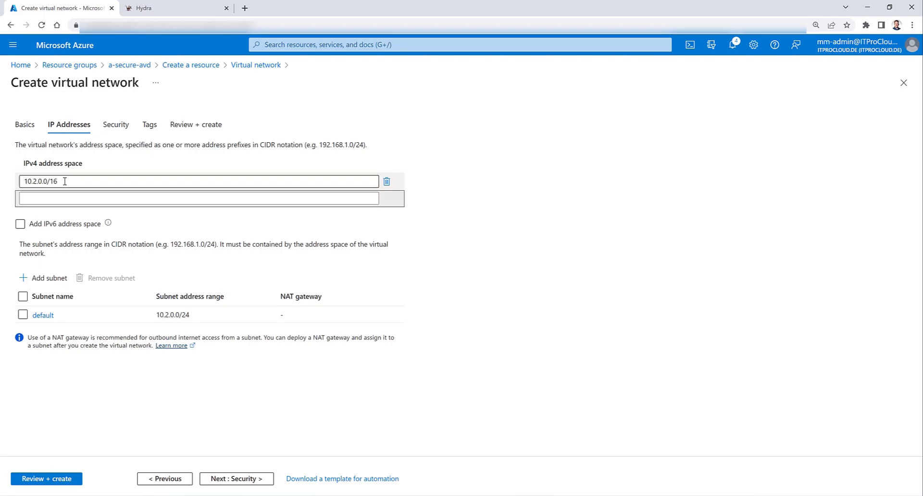
click(65, 182)
drag(50, 181, 68, 182)
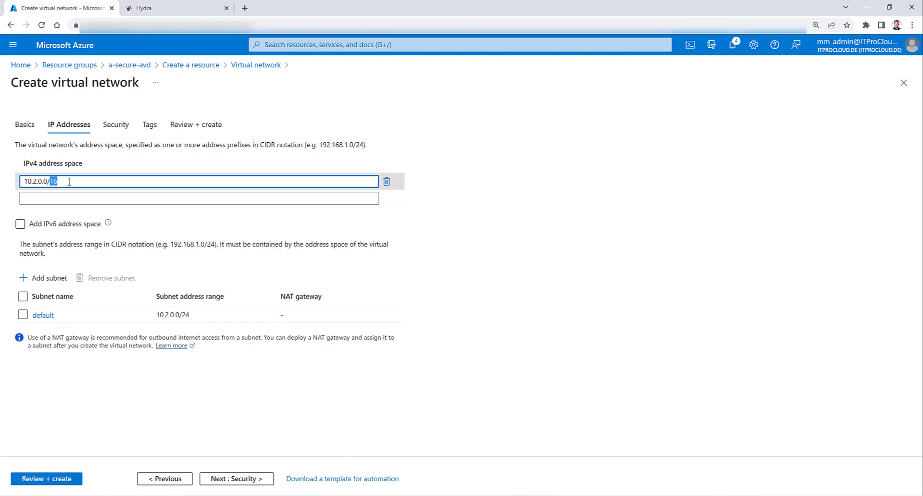
text(24)
text(0)
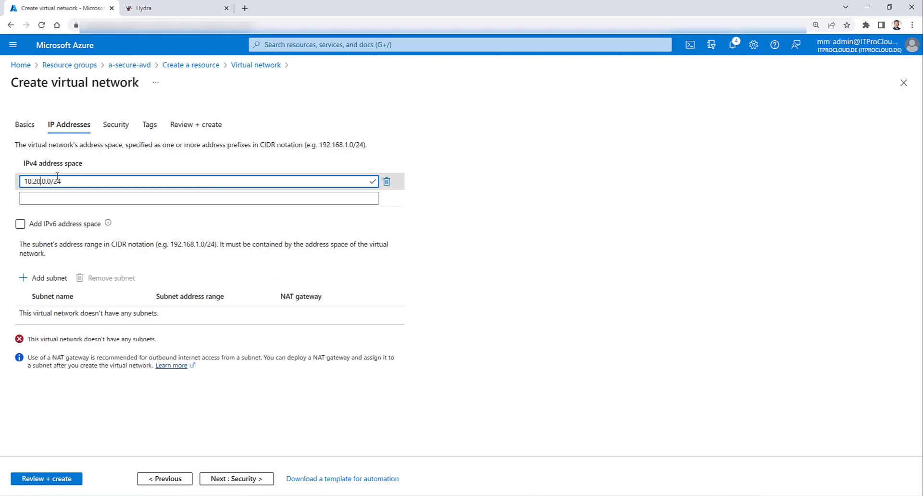
- Add a subnet named secure with the address range 10.20.0.0/24 to the virtual network
click(41, 278)
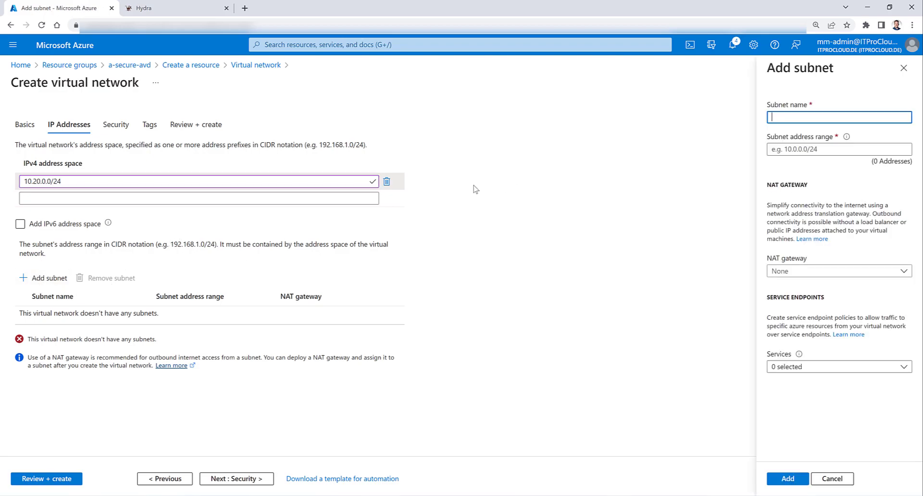
drag(73, 182, 24, 182)
key(ctrl+c)
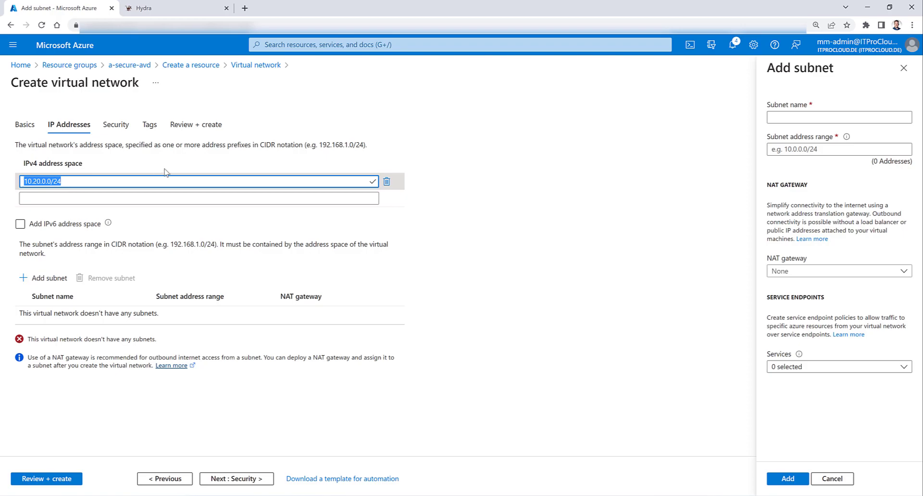
click(792, 116)
key(ctrl+v)
drag(831, 117, 749, 113)
key(ctrl+c)
key(BackSpace)
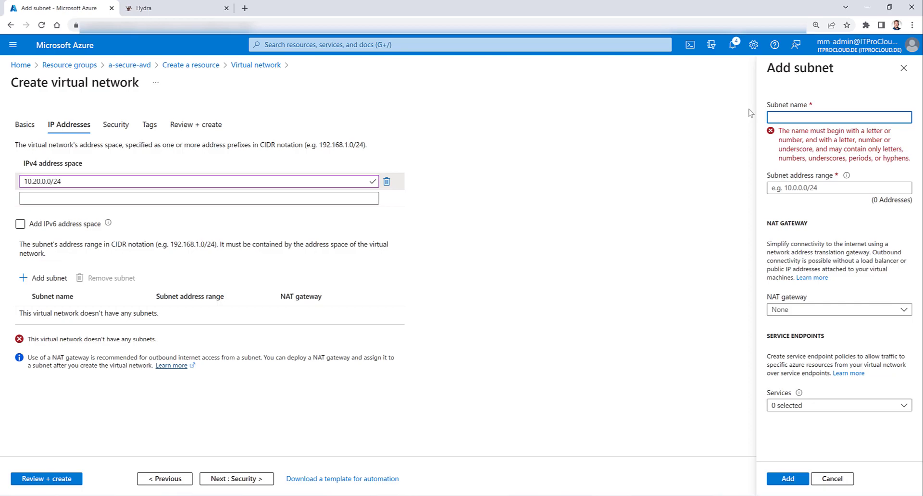
text(secure)
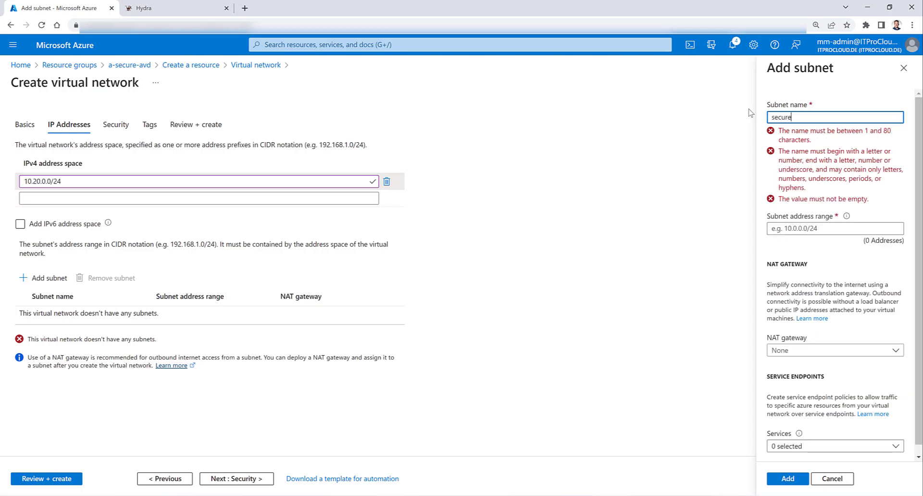
click(813, 149)
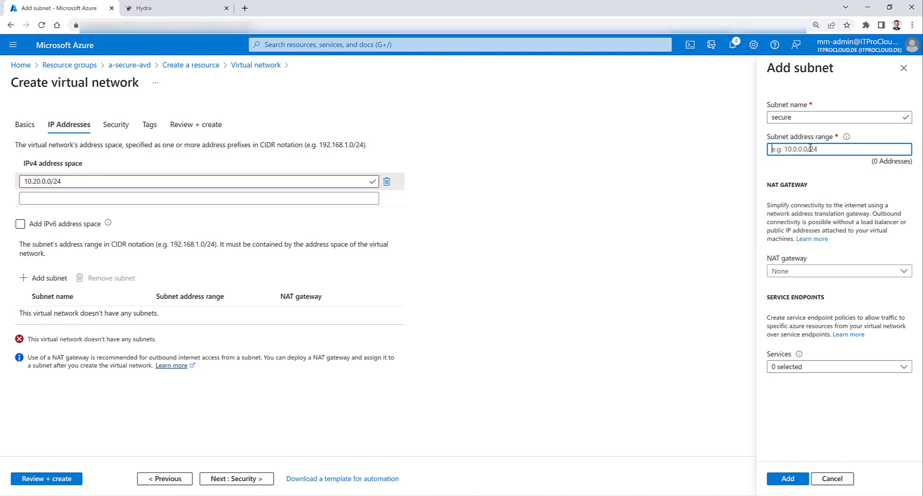
key(ctrl+v)
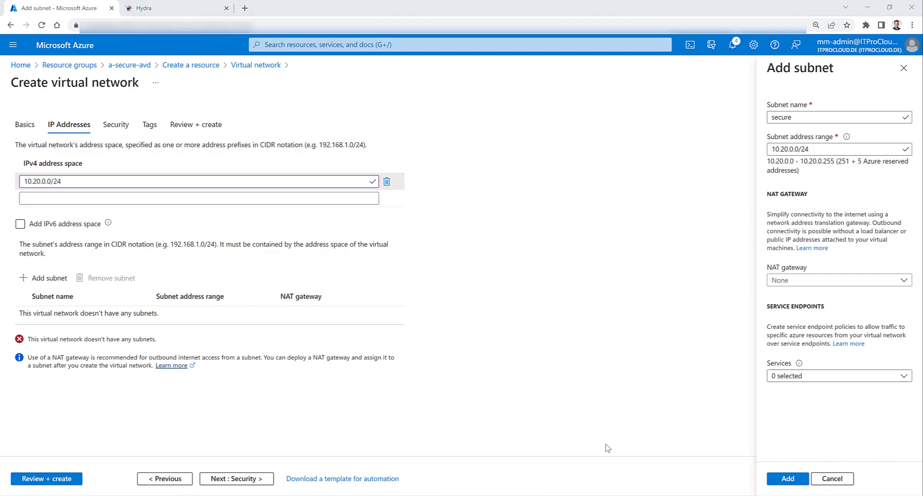
click(784, 478)
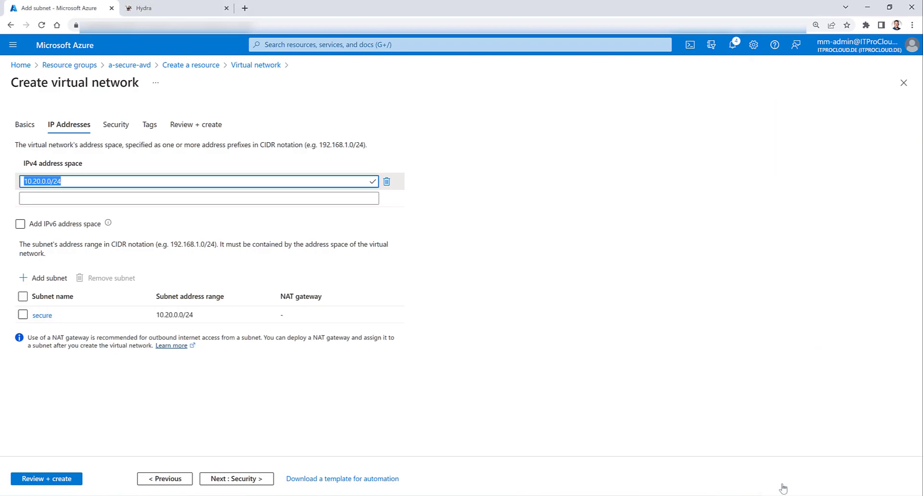
- Keep the default security settings, leave the tags empty, and create the virtual network
click(243, 478)
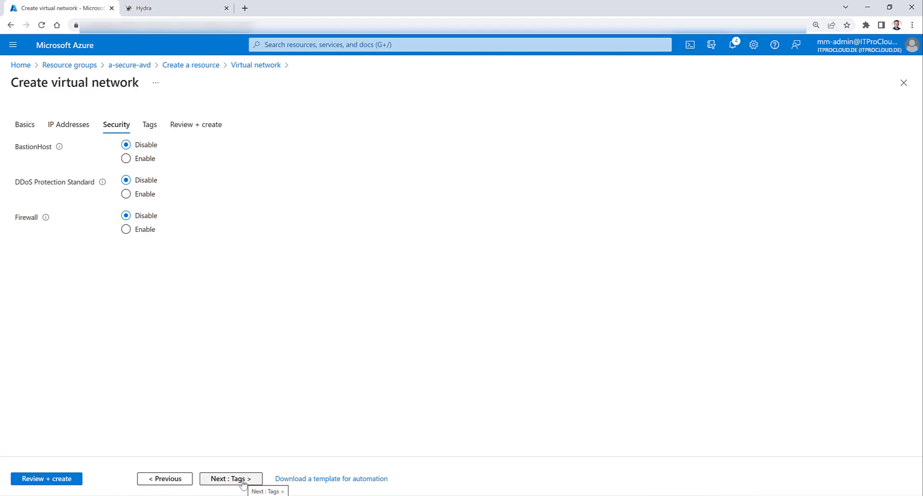
click(243, 480)
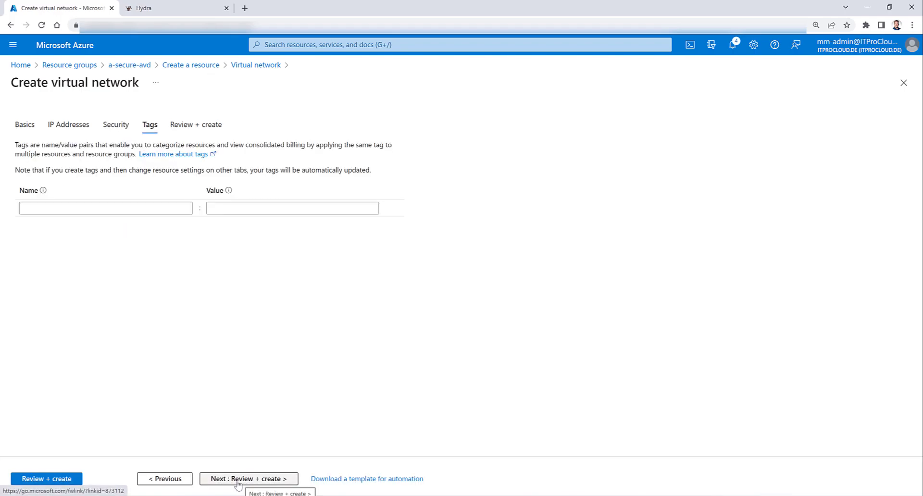
click(238, 481)
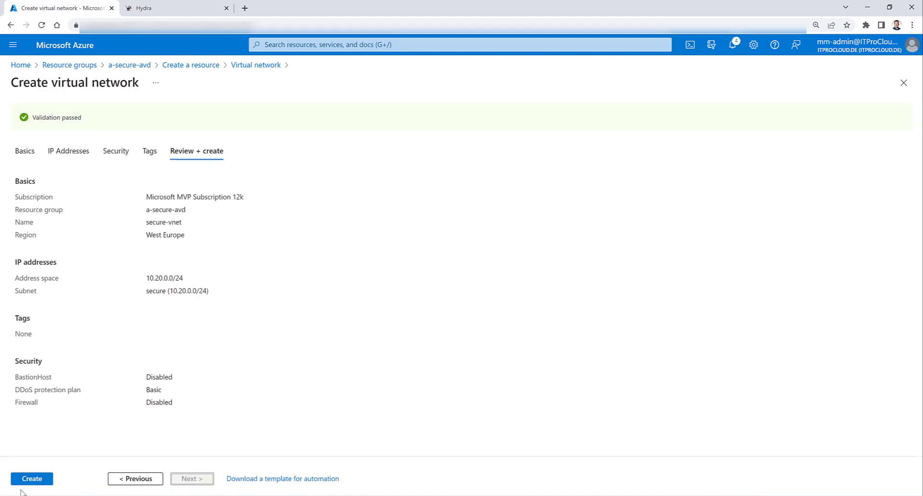
click(31, 481)
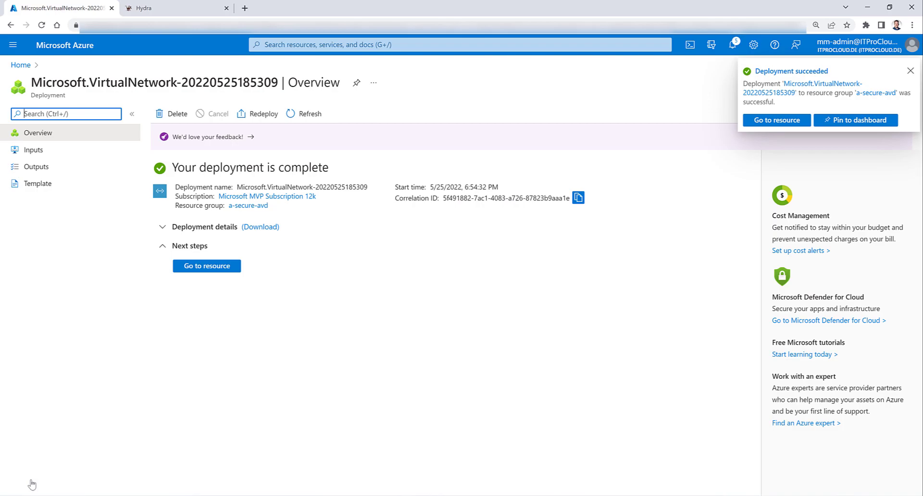
- Go through the new network's resource group to the a-secure-avd key vault's private endpoint connections and start creating a private endpoint
click(785, 121)
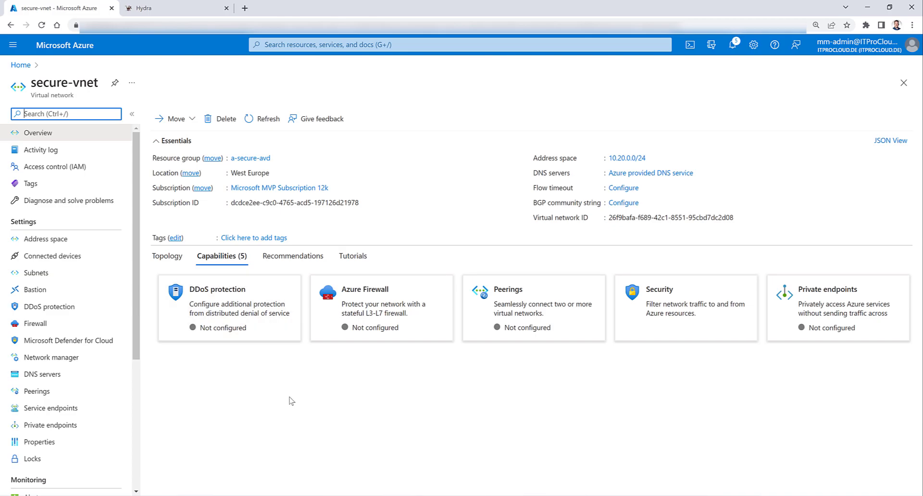
click(255, 158)
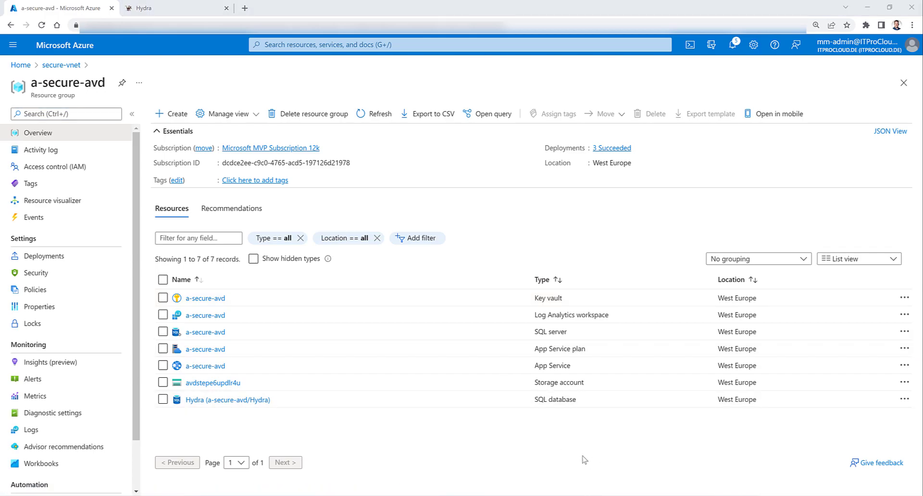
click(210, 298)
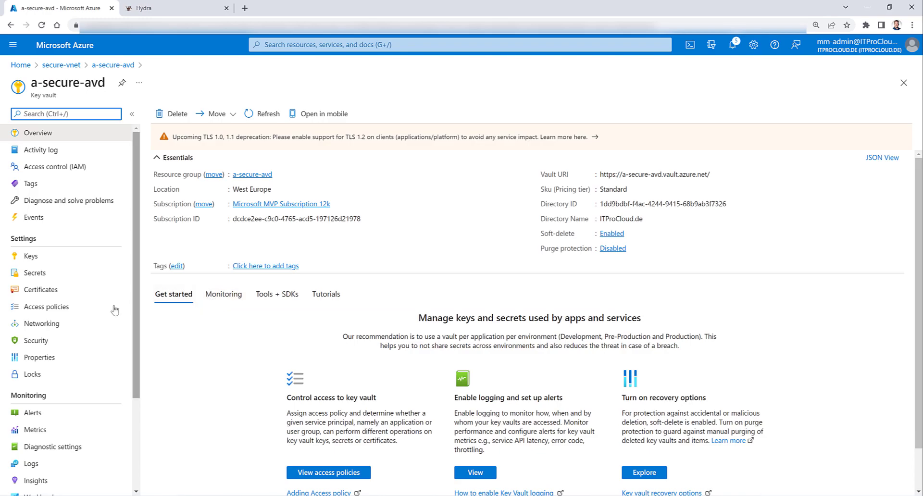
click(57, 325)
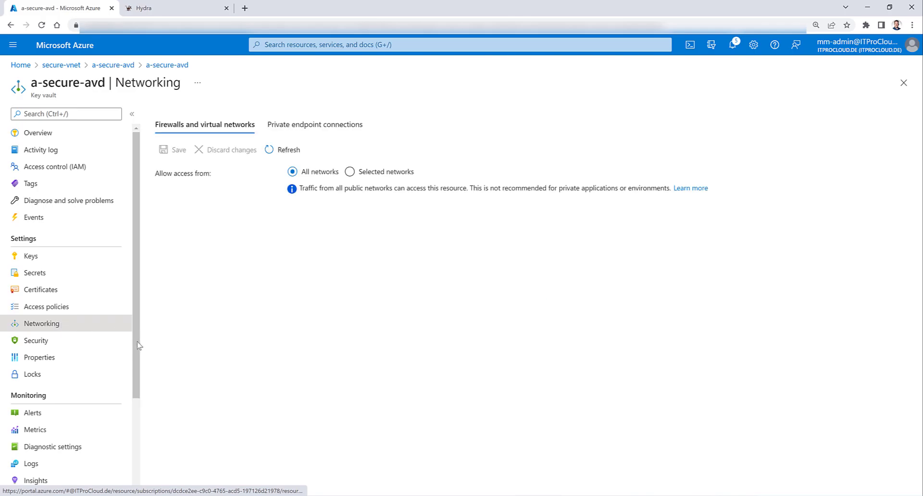
click(321, 129)
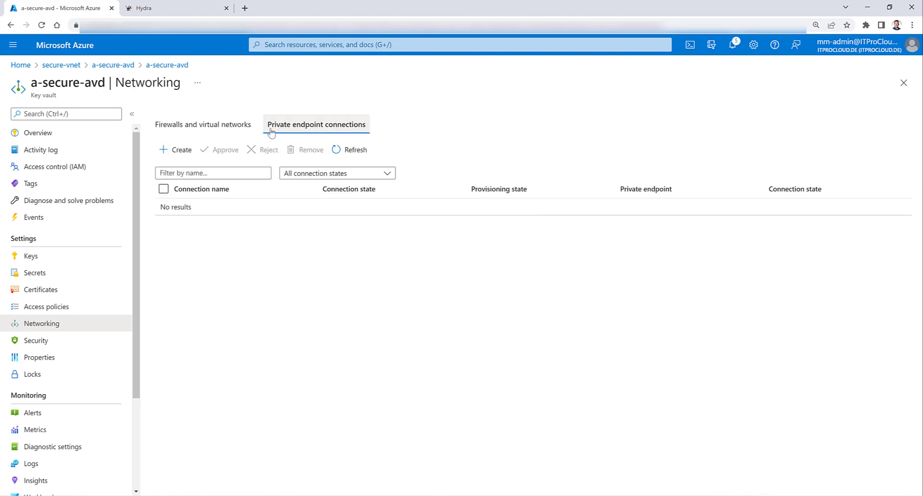
click(182, 150)
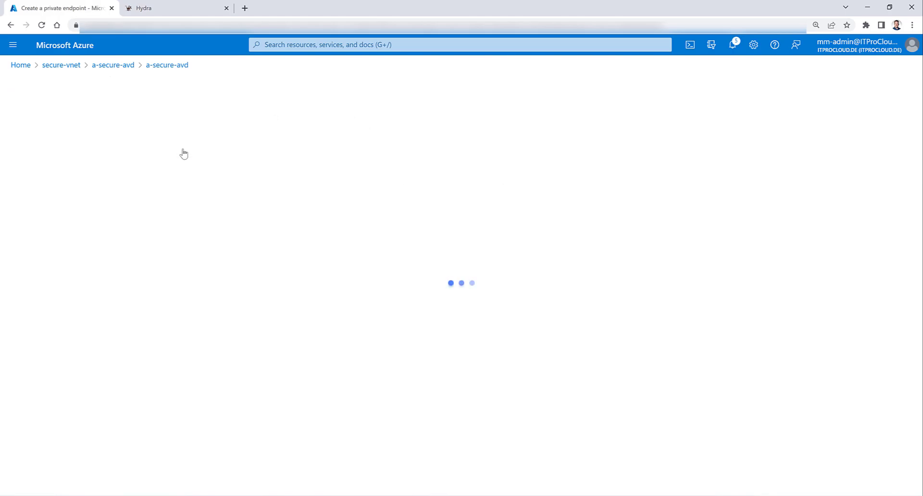
- Name the private endpoint a-secure-avd-kv, set its region to West Europe, and continue to the resource settings
click(208, 259)
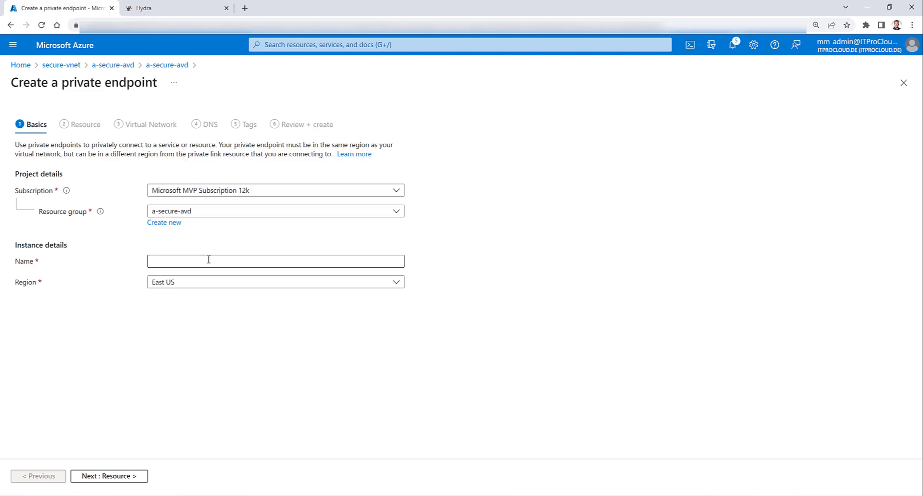
click(207, 283)
text(w)
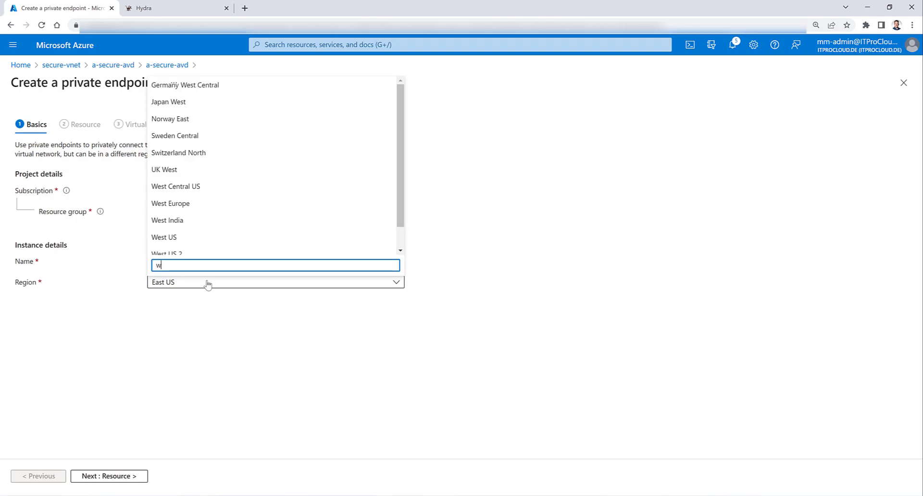
text(est)
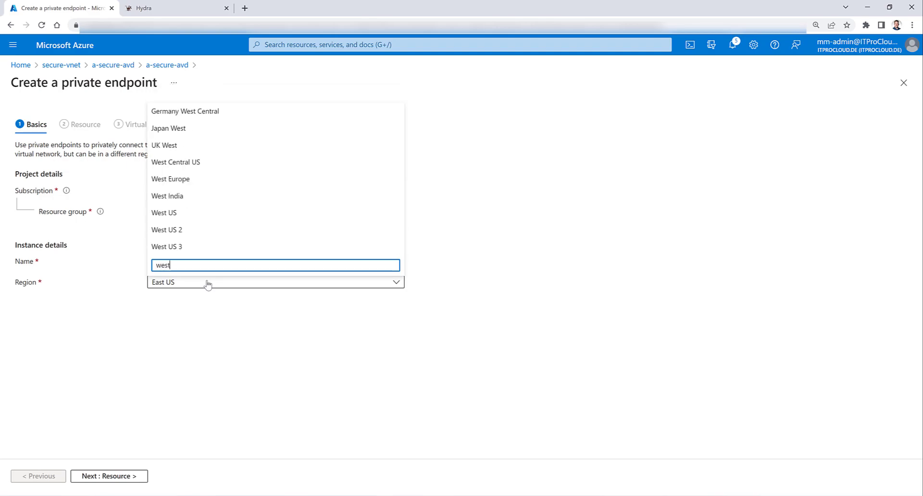
click(205, 183)
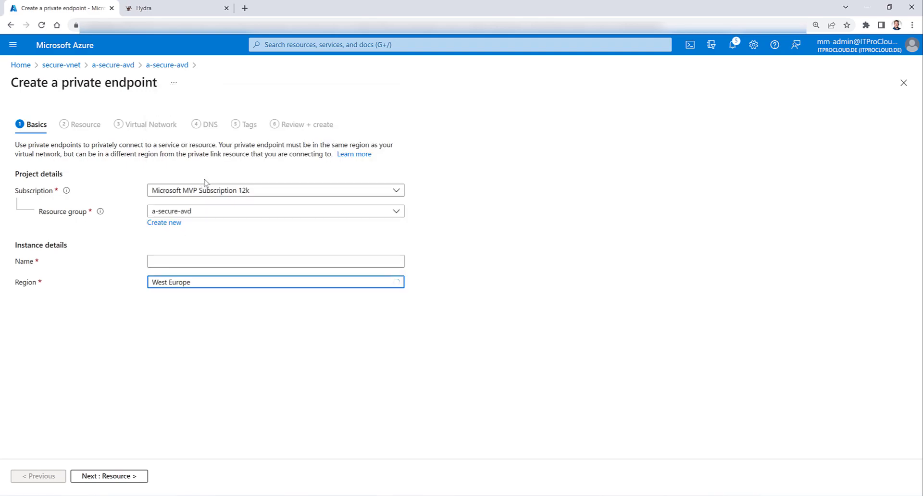
click(175, 261)
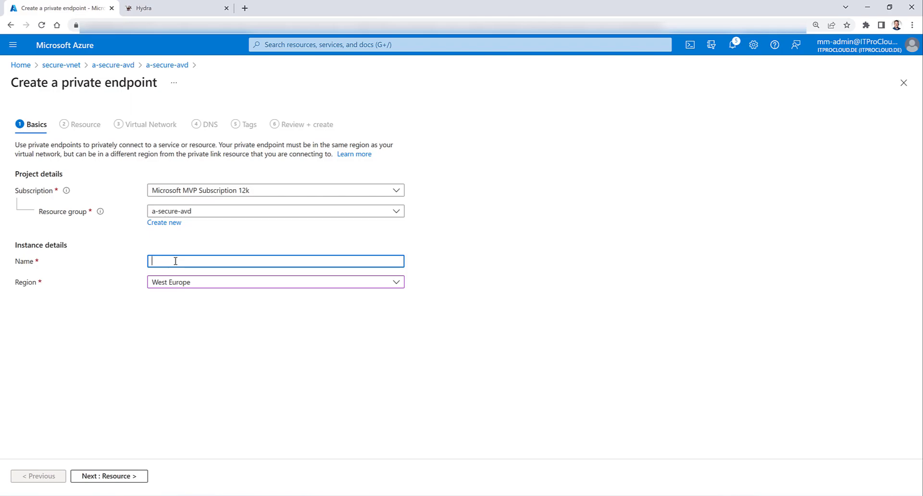
text(a-secure-avd-kv)
click(129, 477)
click(129, 476)
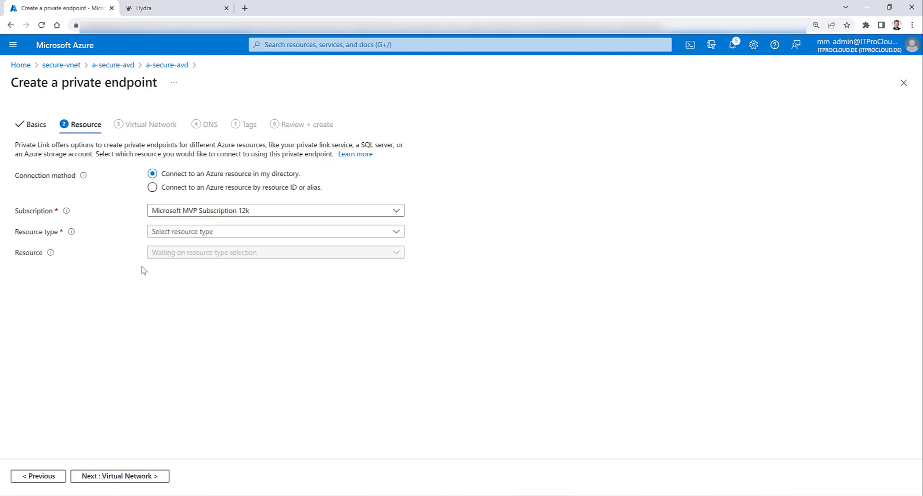
- Target the a-secure-avd key vault with resource type Microsoft.KeyVault/vaults and sub-resource vault, and continue to the virtual network settings
click(224, 233)
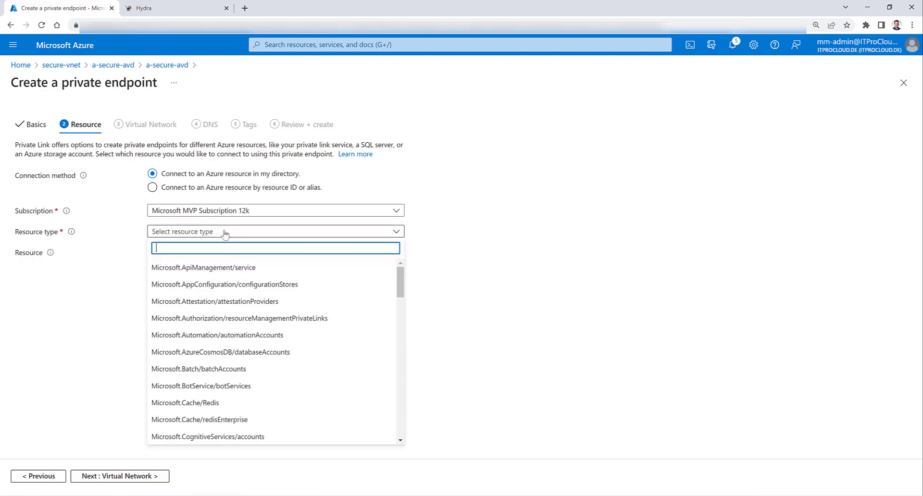
text(key)
click(212, 287)
click(212, 286)
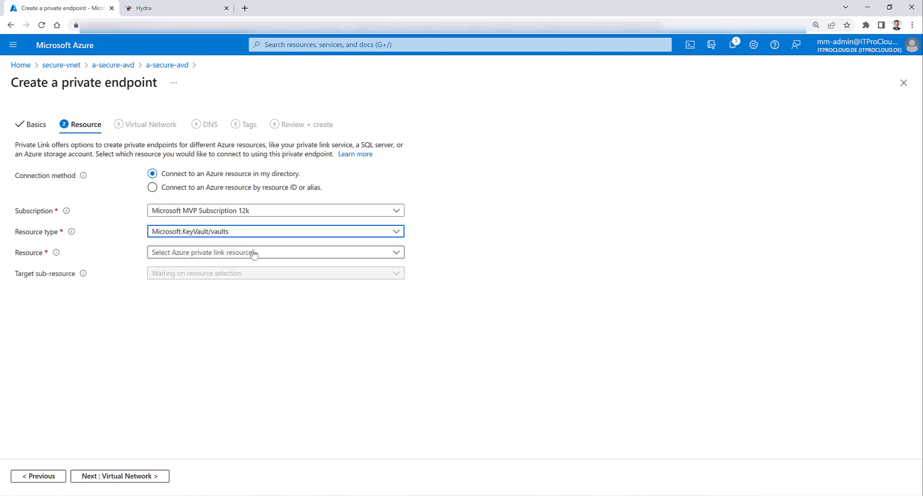
click(253, 253)
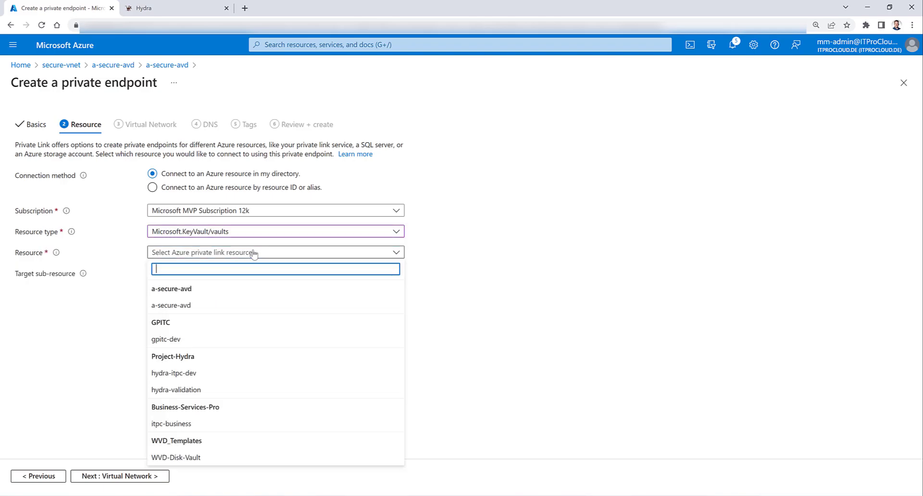
click(178, 308)
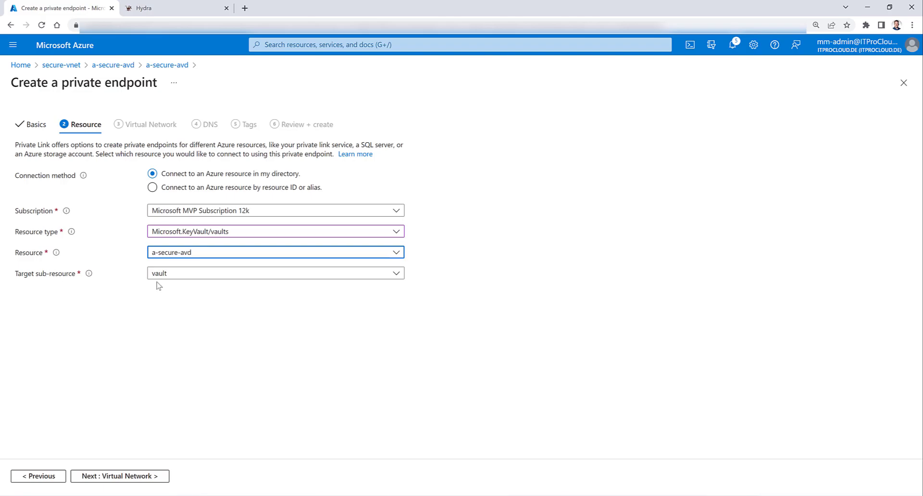
click(218, 282)
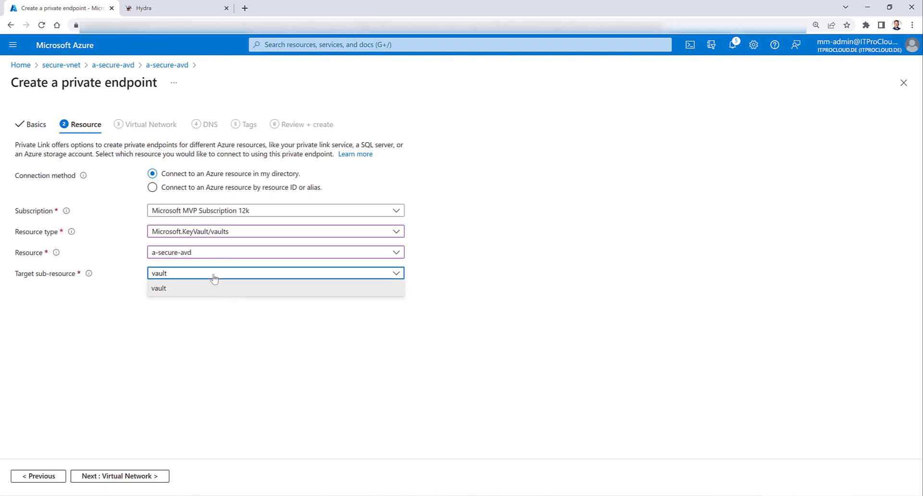
click(214, 275)
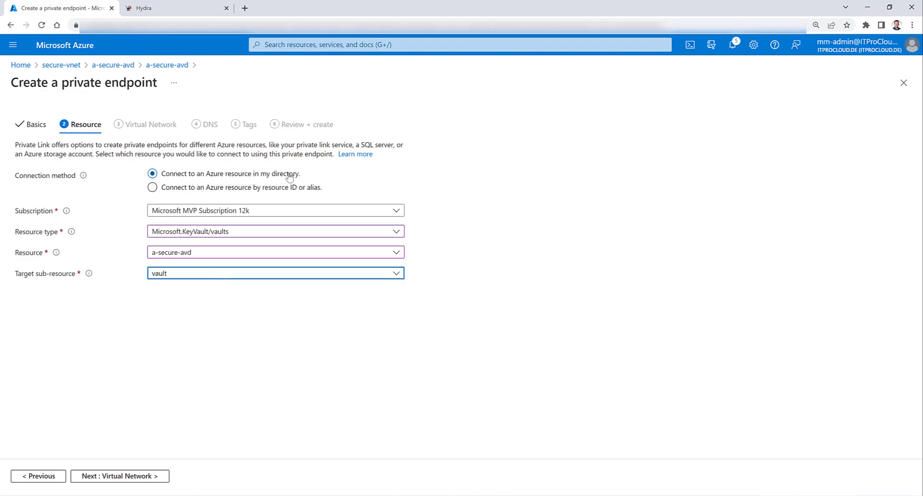
click(147, 476)
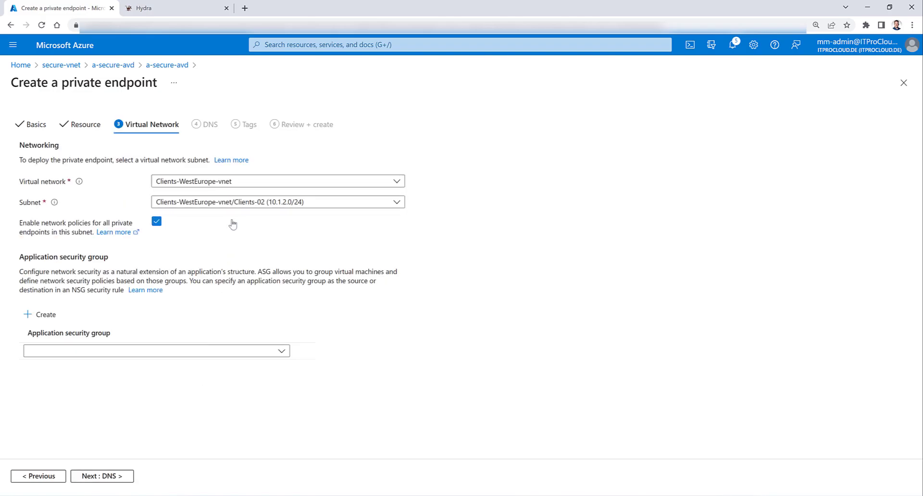
- Place the endpoint in secure-vnet's secure subnet, keep the private DNS zone integration and empty tags, and create it
click(240, 183)
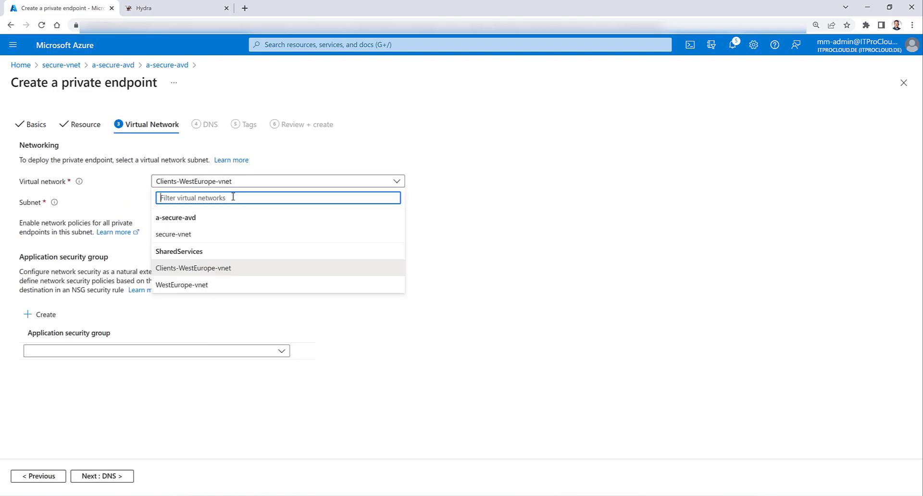
click(183, 236)
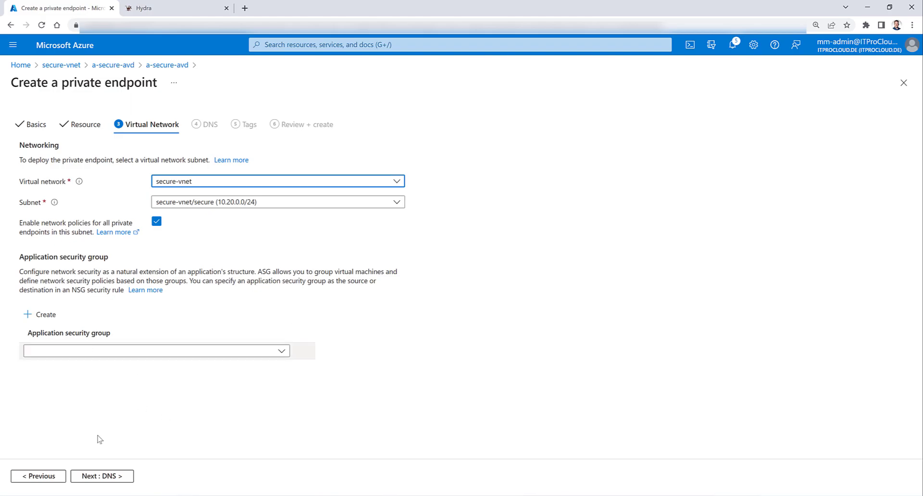
click(110, 477)
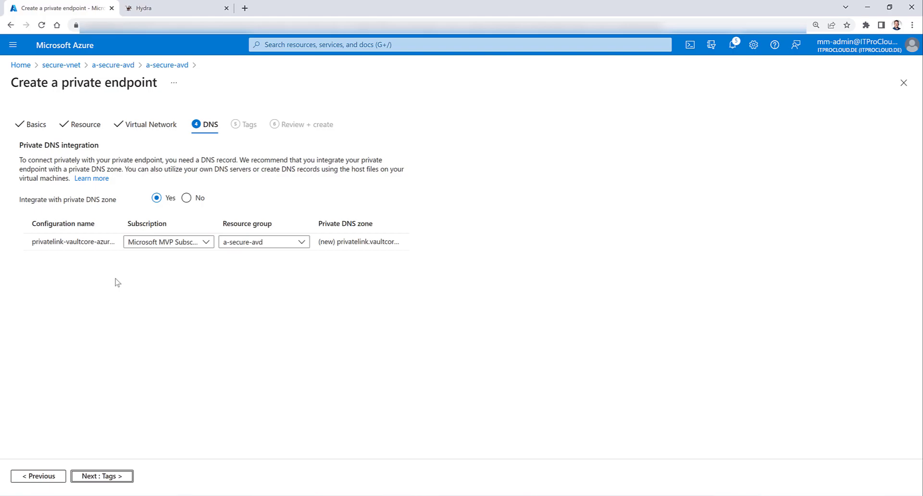
click(98, 481)
click(98, 481)
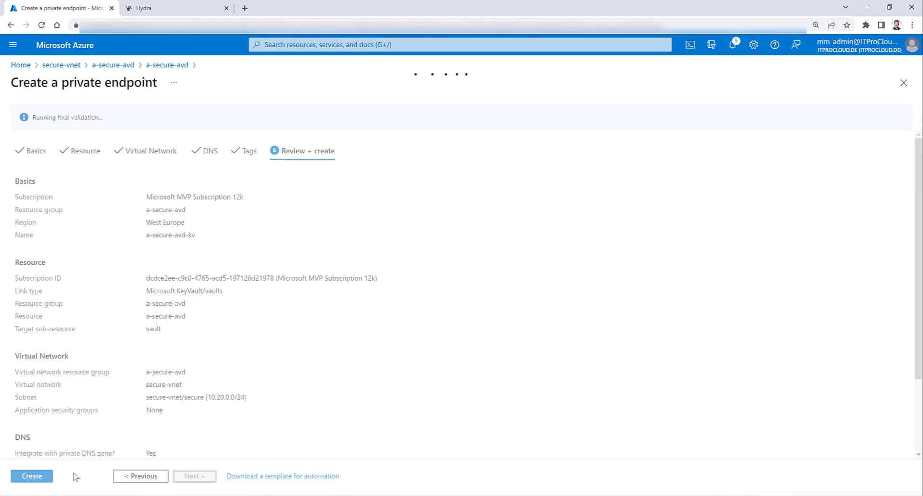
click(43, 481)
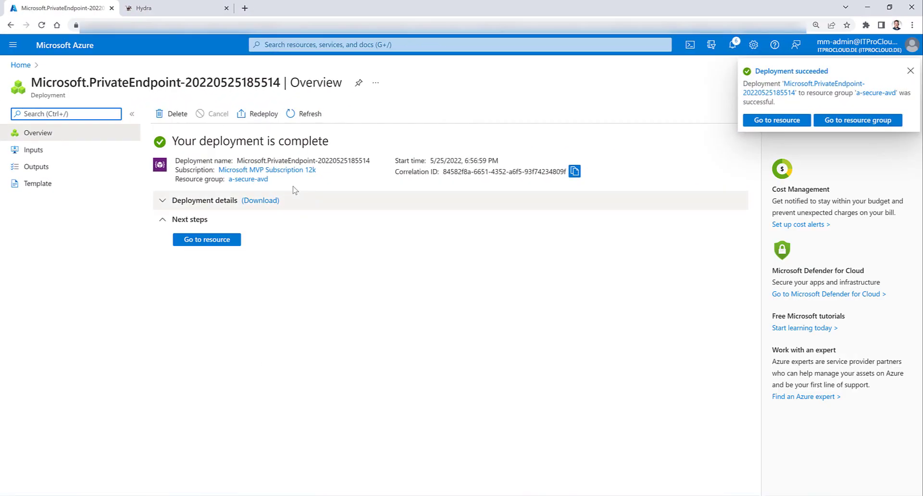
- Open the networking settings of the a-secure-avd key vault from its resource group and restrict access to selected networks
click(258, 181)
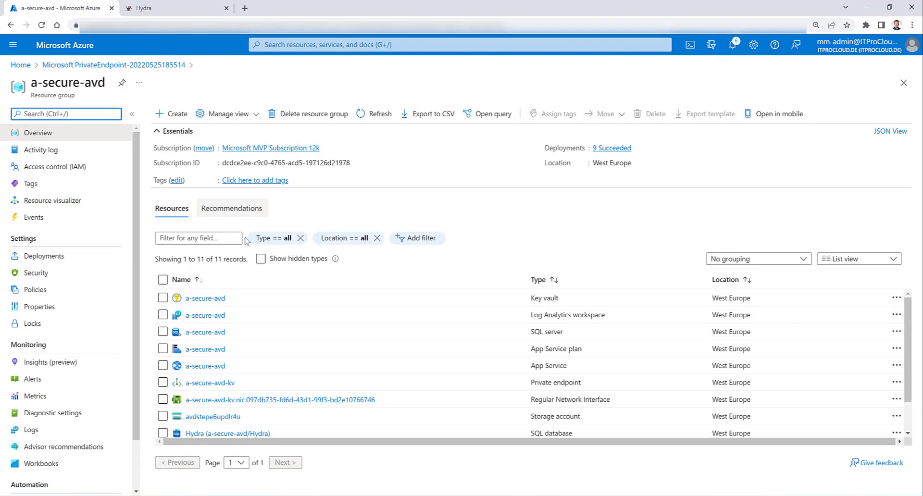
click(200, 299)
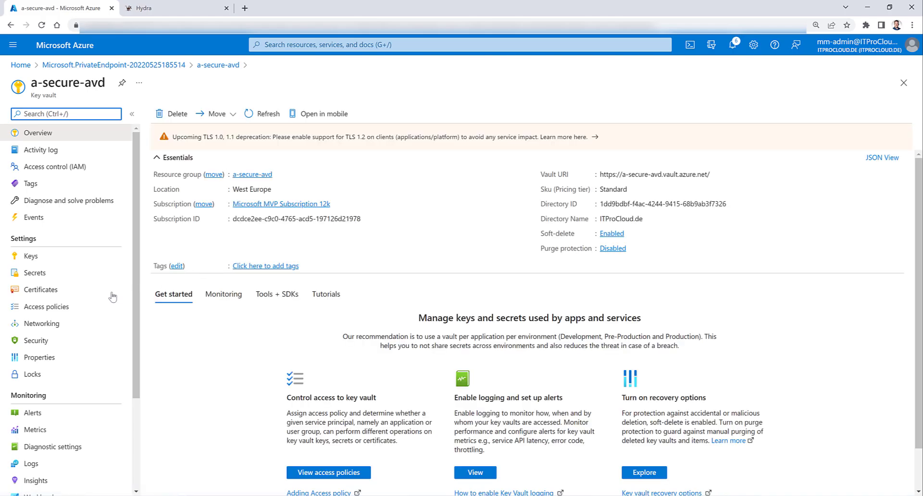
click(52, 326)
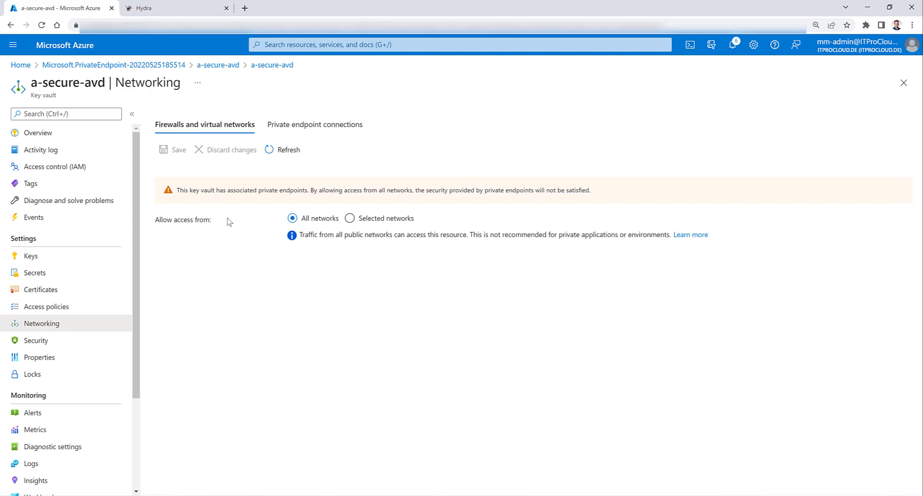
click(351, 219)
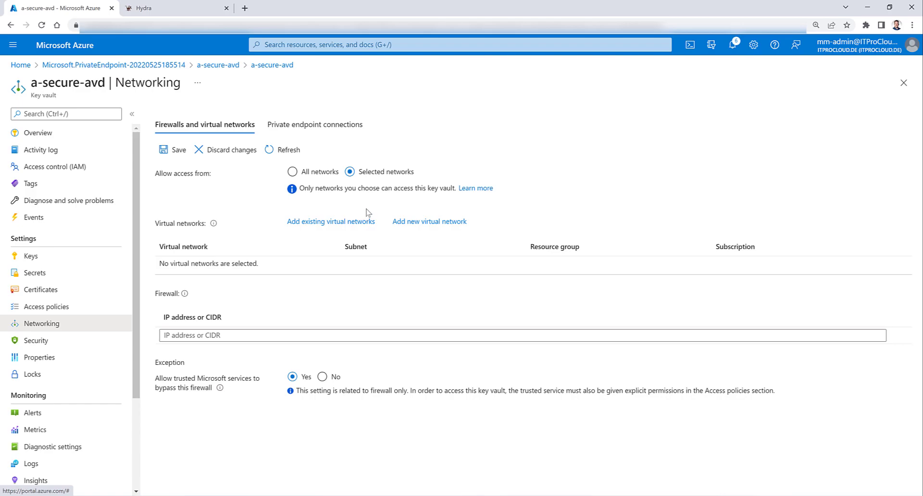
- Choose the secure subnet of the existing secure-vnet for key vault access and enable its Microsoft.KeyVault service endpoint
click(331, 222)
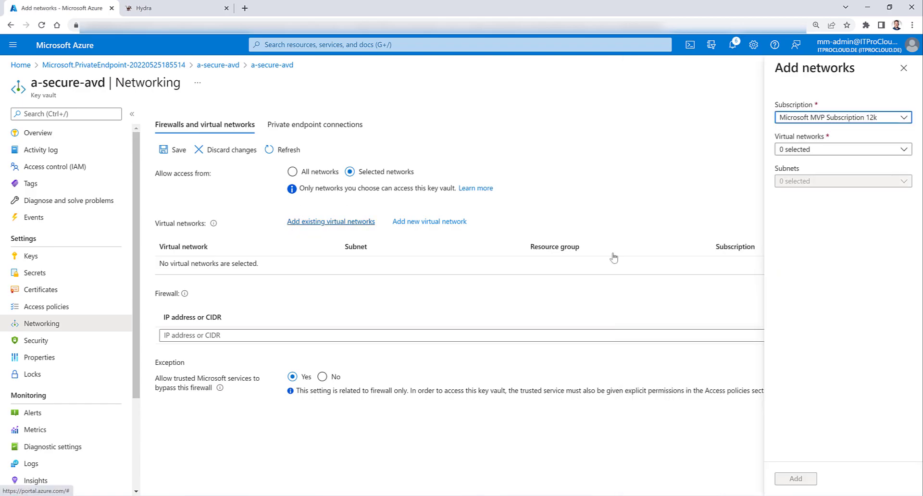
click(808, 150)
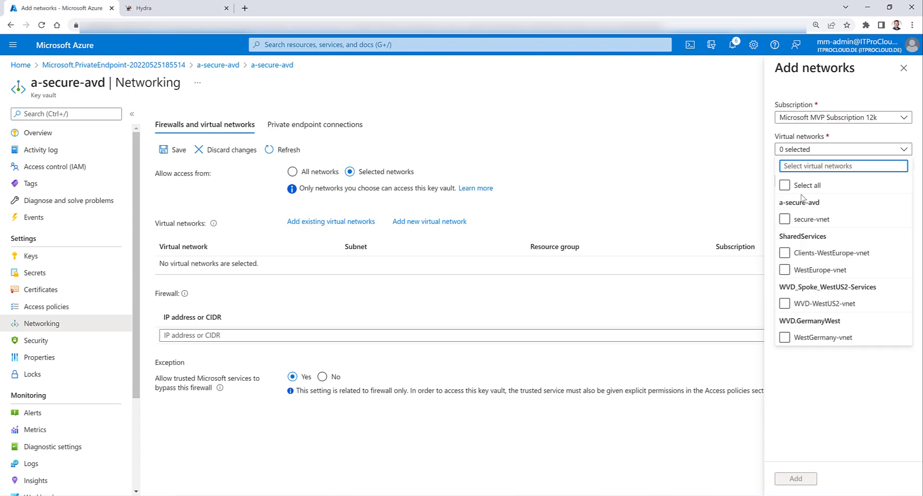
click(785, 220)
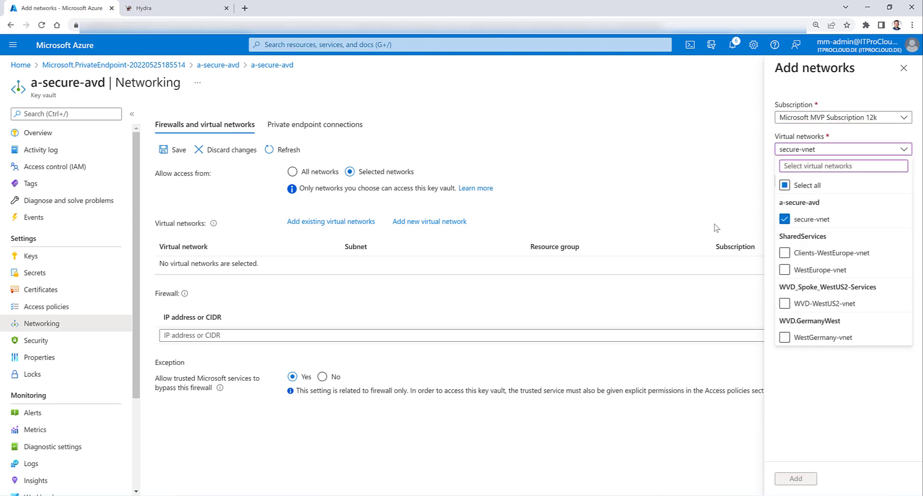
click(834, 419)
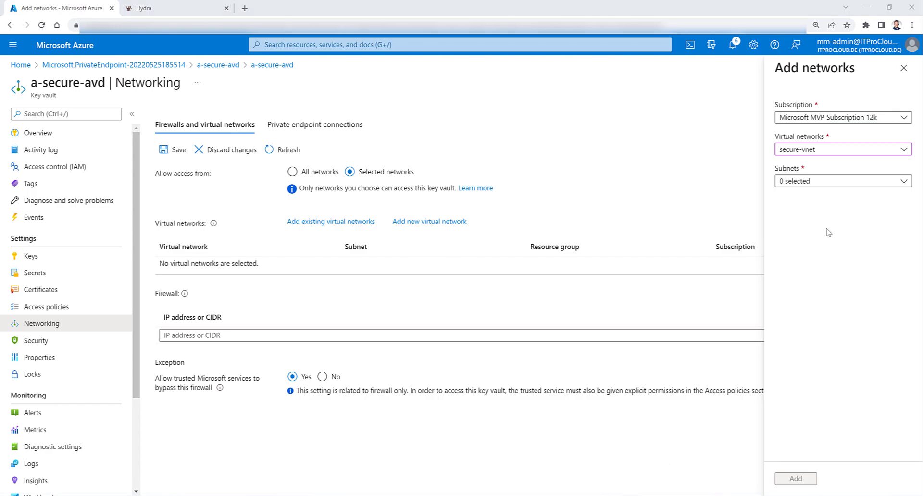
click(821, 182)
click(784, 251)
click(807, 410)
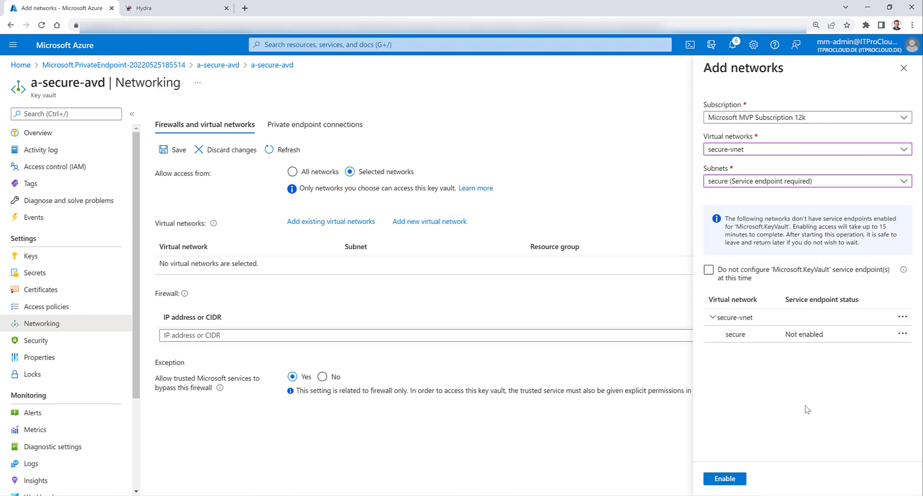
click(737, 480)
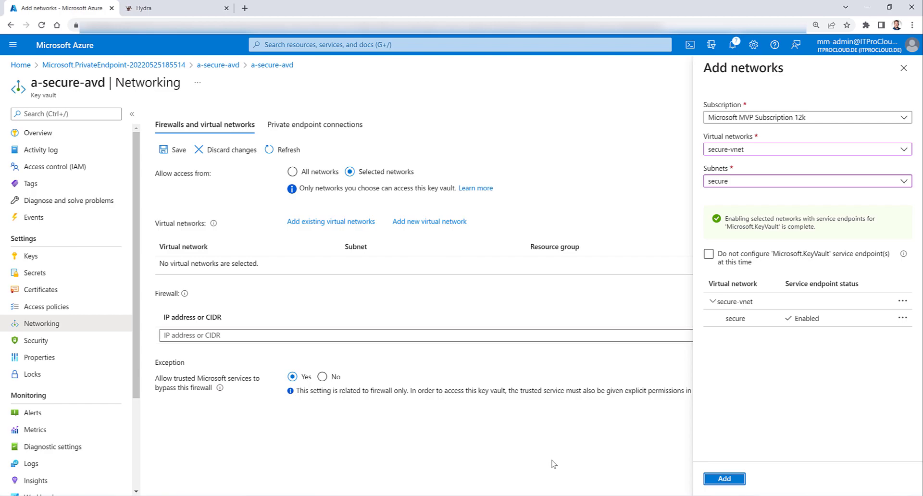
- Add the selected secure-vnet subnet to the key vault's allowed networks and save the firewall settings
click(904, 68)
click(546, 73)
click(724, 480)
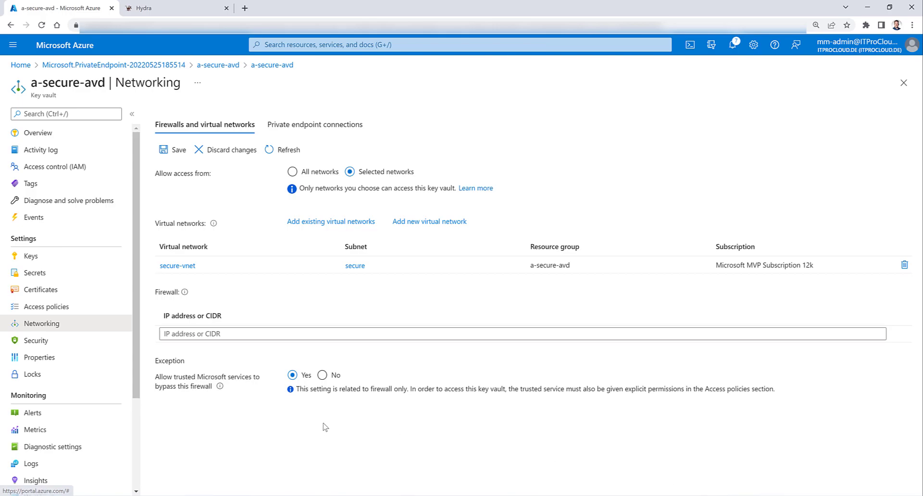
click(174, 150)
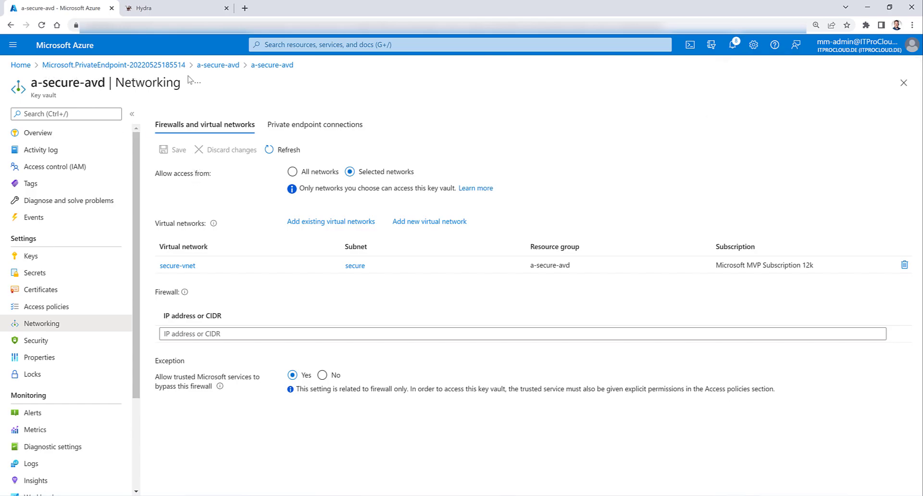
- Return to the a-secure-avd resource group, switch to the Hydra web app, and reload it to check that it responds
click(221, 66)
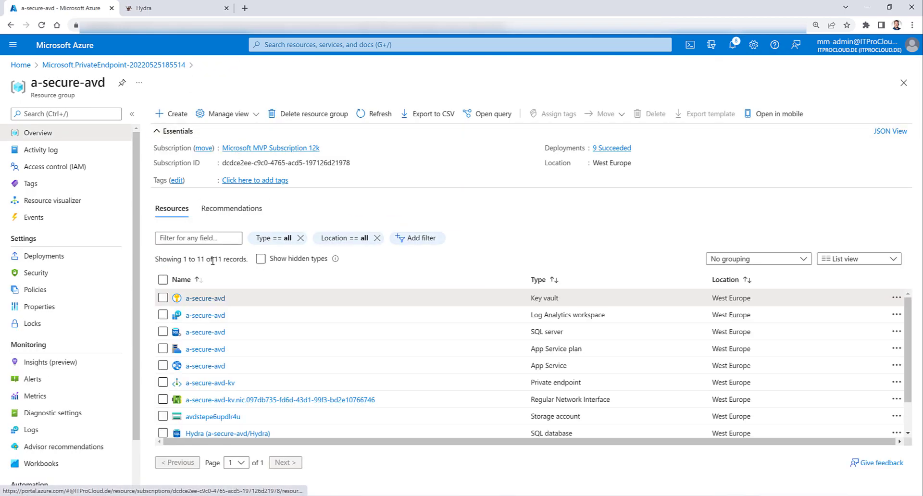
click(175, 12)
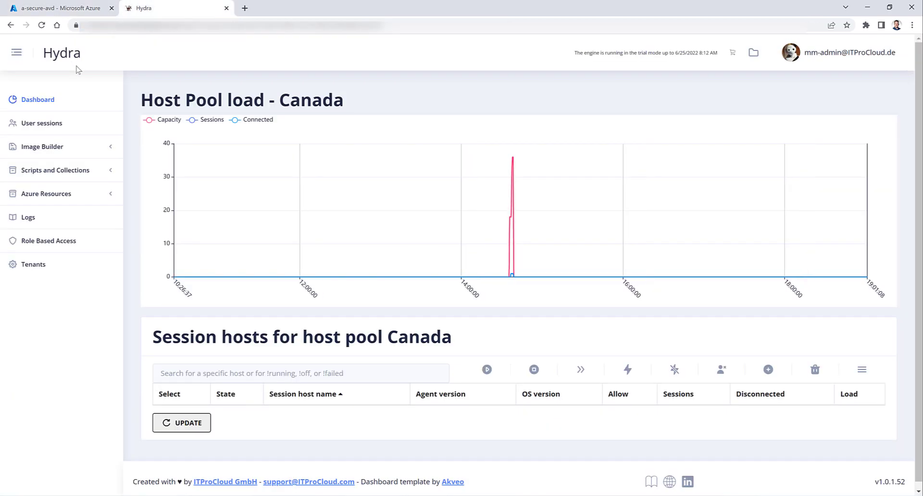
click(42, 29)
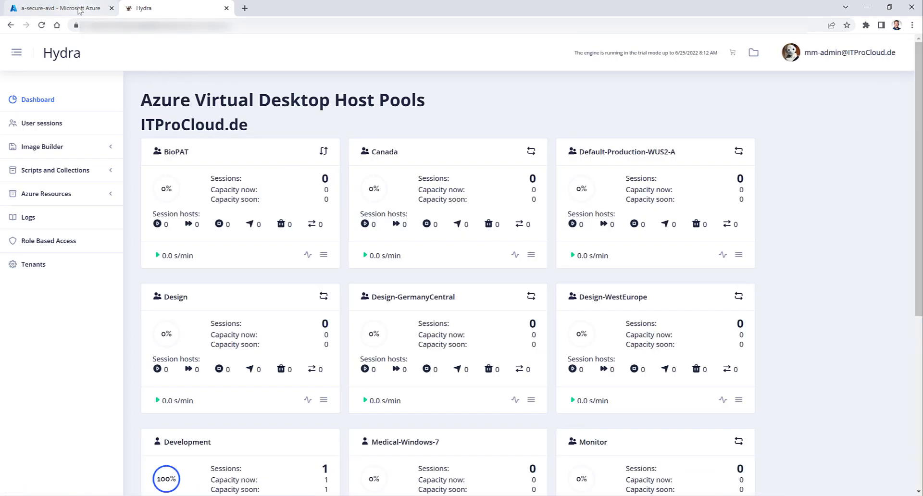
- Switch to the Azure portal, open the a-secure-avd App Service, restart it, and refresh its overview
click(80, 11)
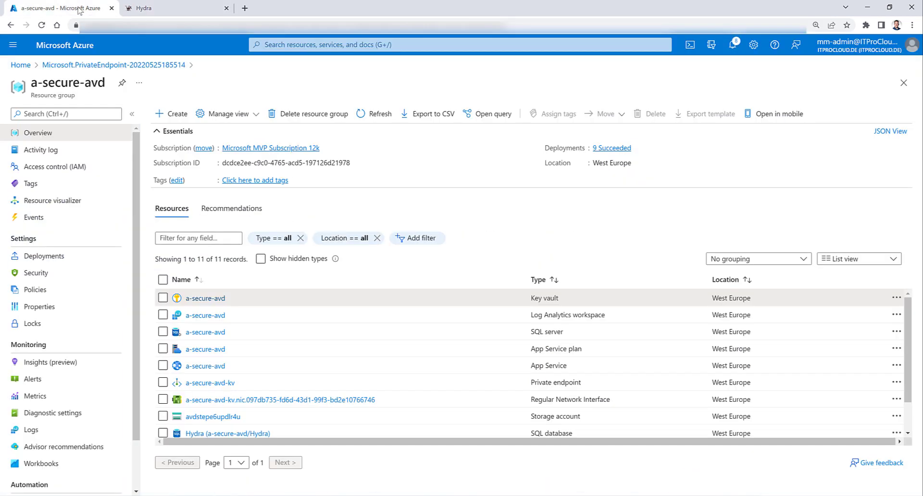
click(206, 366)
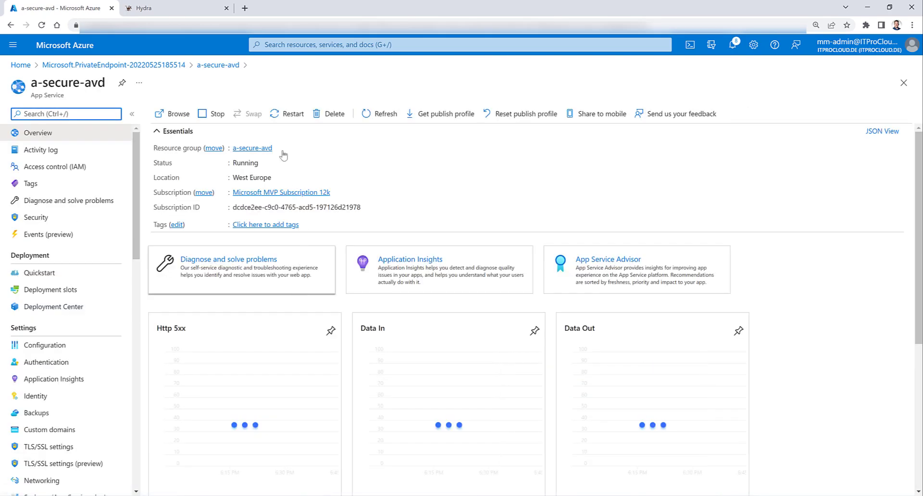
click(287, 115)
click(179, 172)
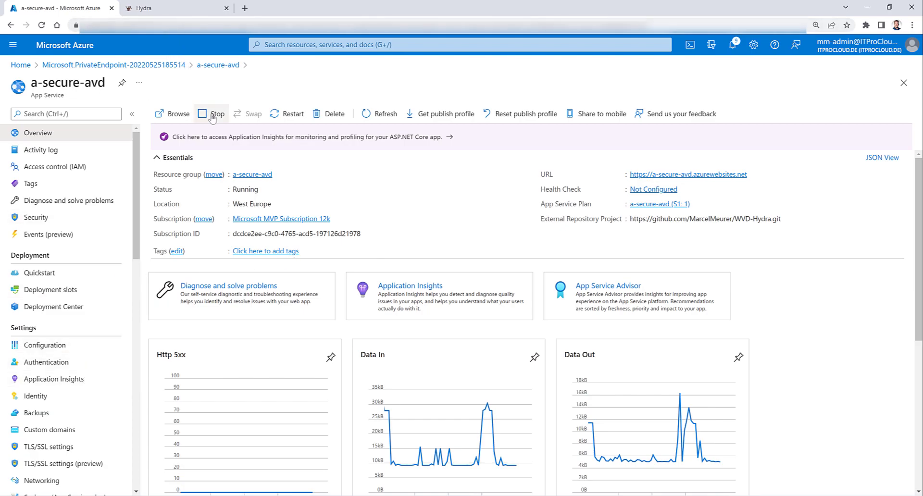
click(380, 114)
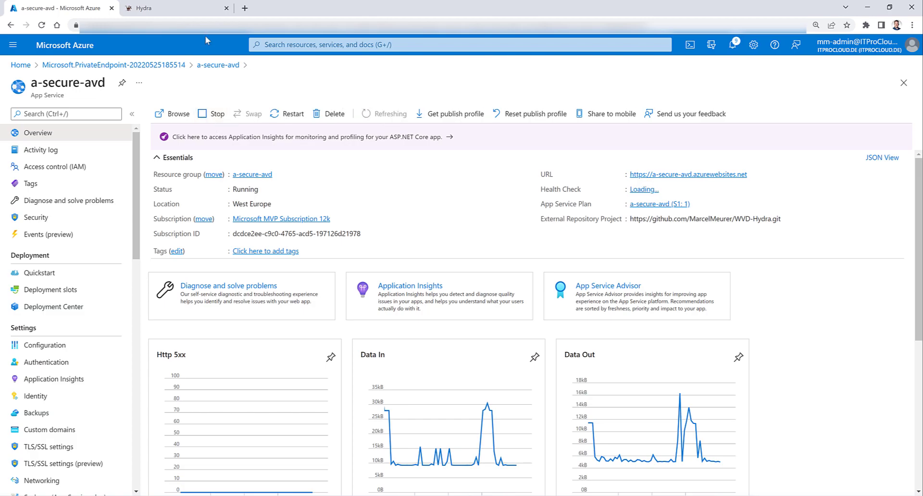
- Switch to the Hydra web app and reload it to check whether it responds after the restart
click(177, 12)
click(43, 25)
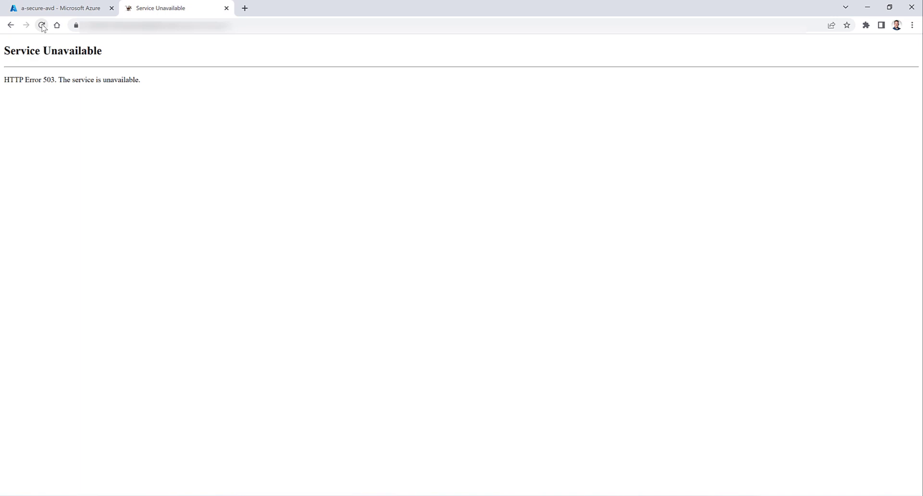
click(42, 26)
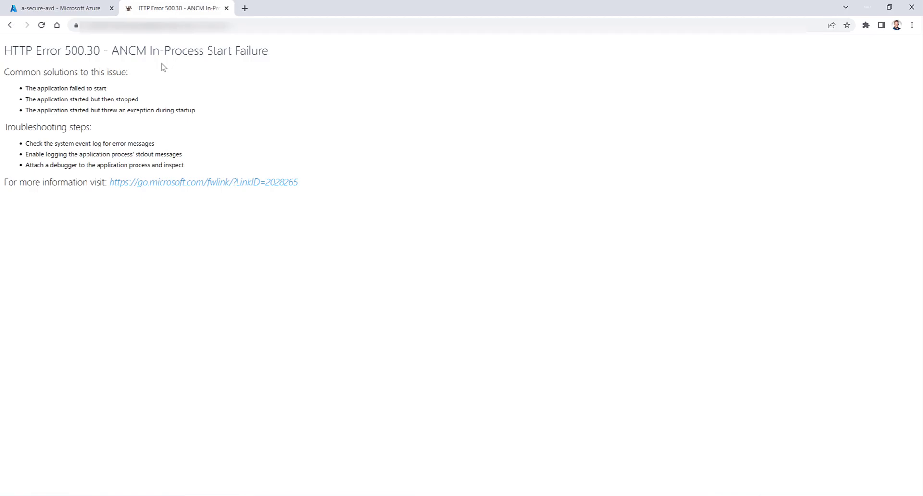
- Return to the a-secure-avd resource group in Azure, open the SQL server's networking settings, and review its public access rules
click(76, 11)
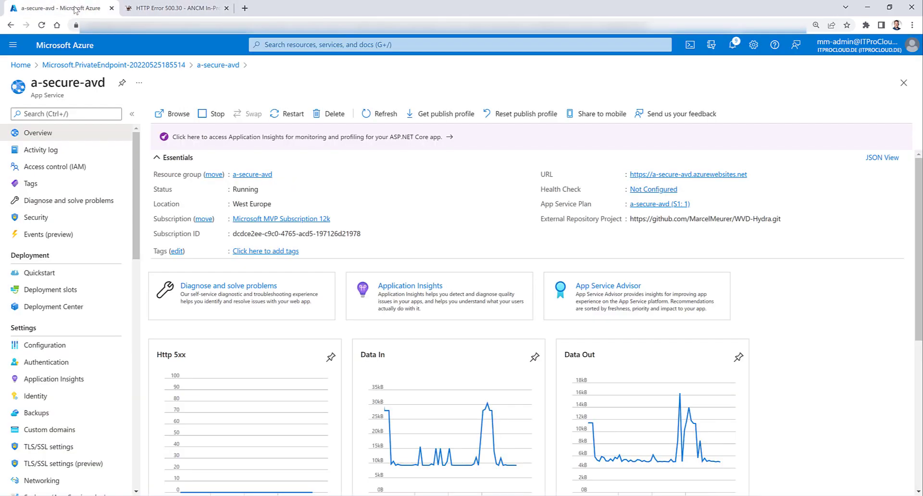
click(251, 175)
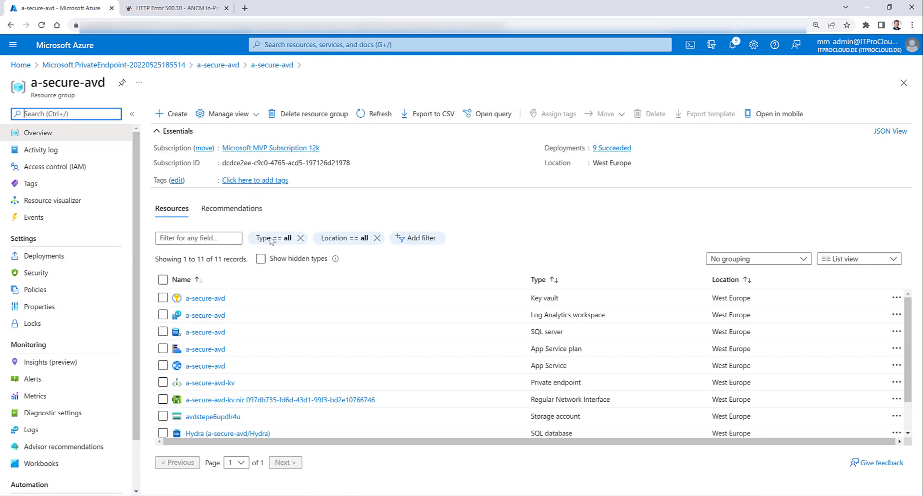
scroll(274, 298, down, 2)
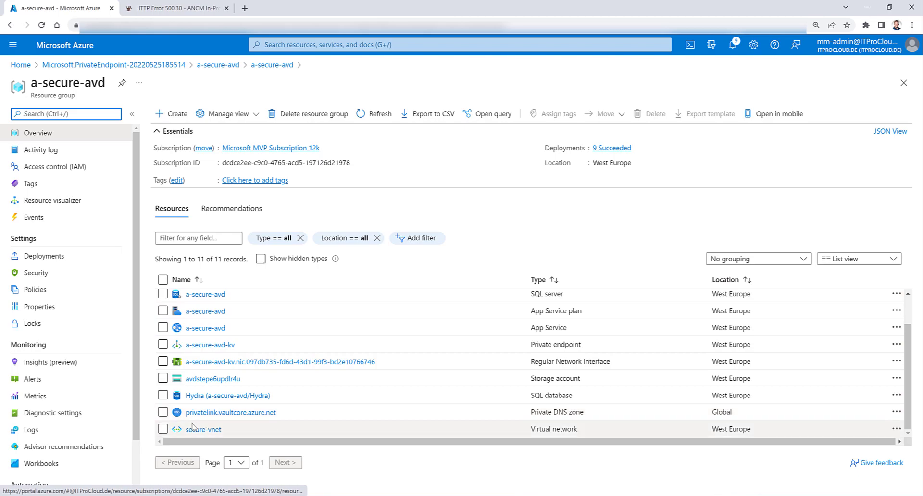
scroll(200, 385, up, 3)
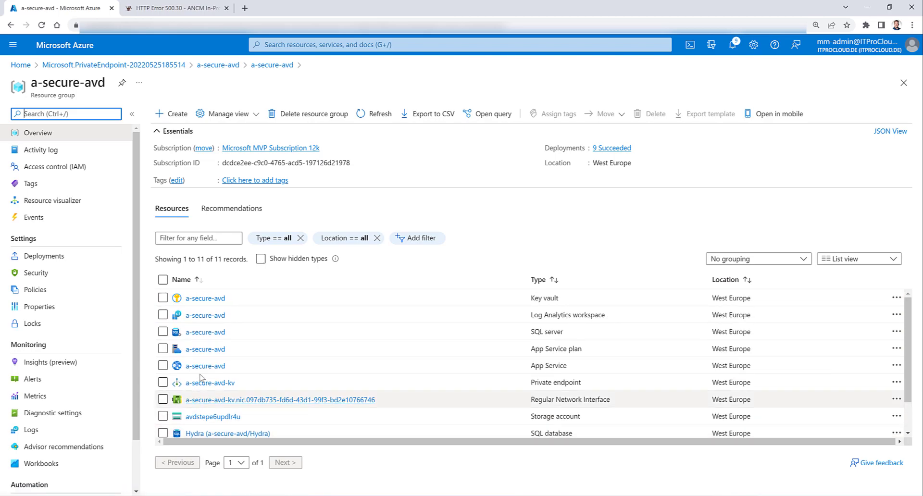
click(203, 336)
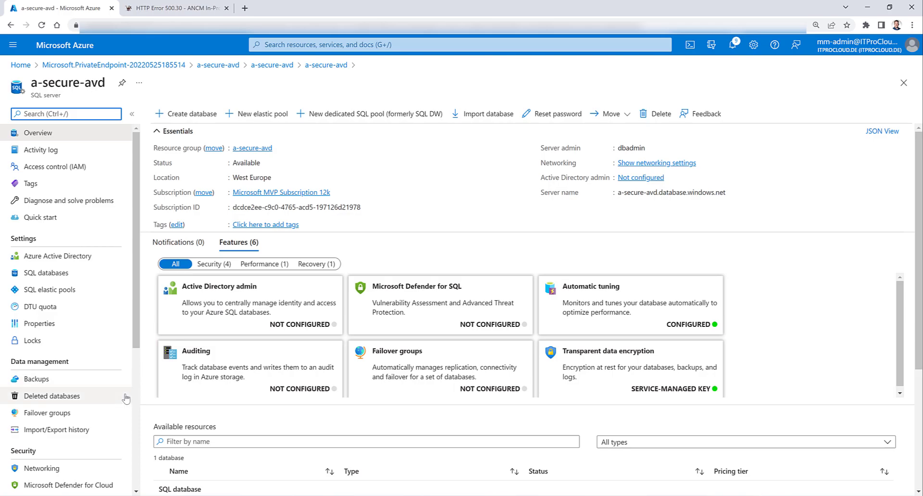
scroll(126, 398, down, 1)
scroll(126, 399, down, 1)
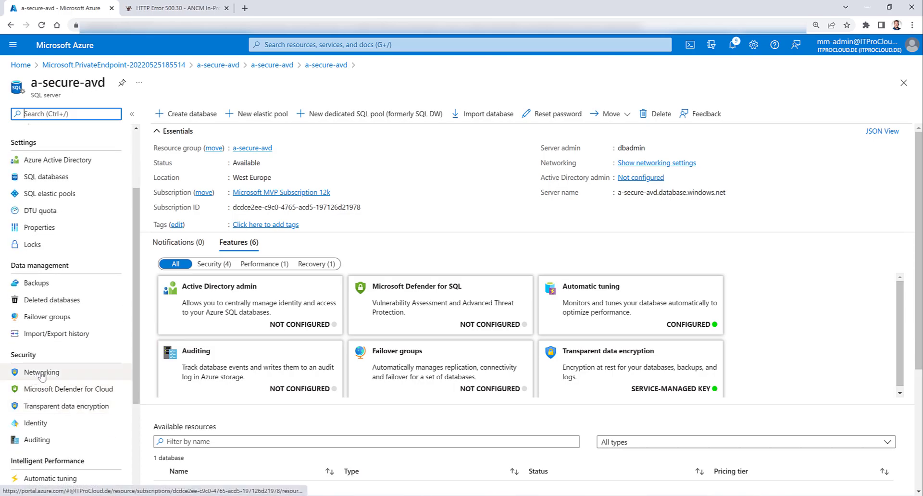
click(48, 375)
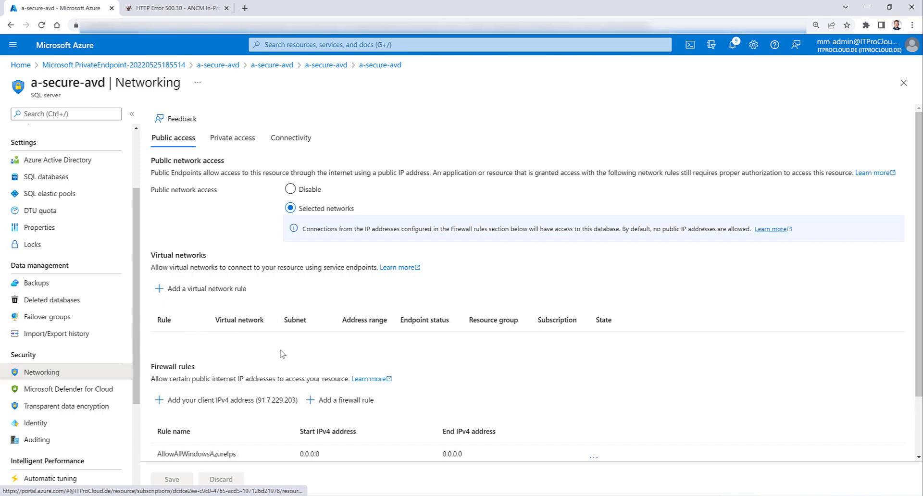
scroll(282, 354, down, 1)
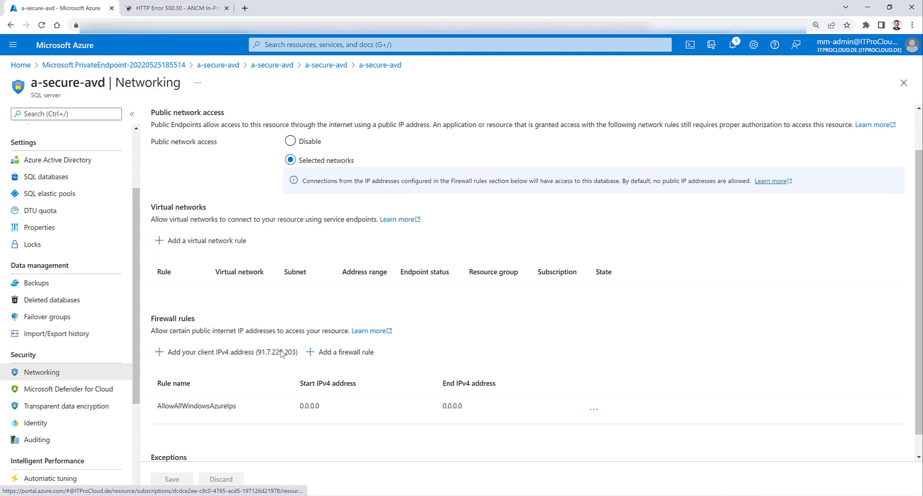
scroll(282, 354, down, 1)
scroll(282, 354, up, 2)
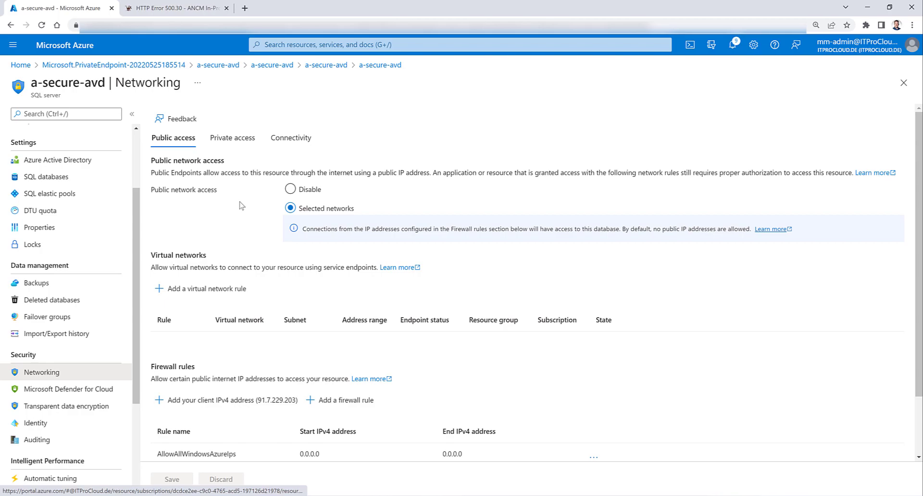
- Start a private endpoint for the SQL server, named a-secure-avd-db, in the West Europe region
click(237, 144)
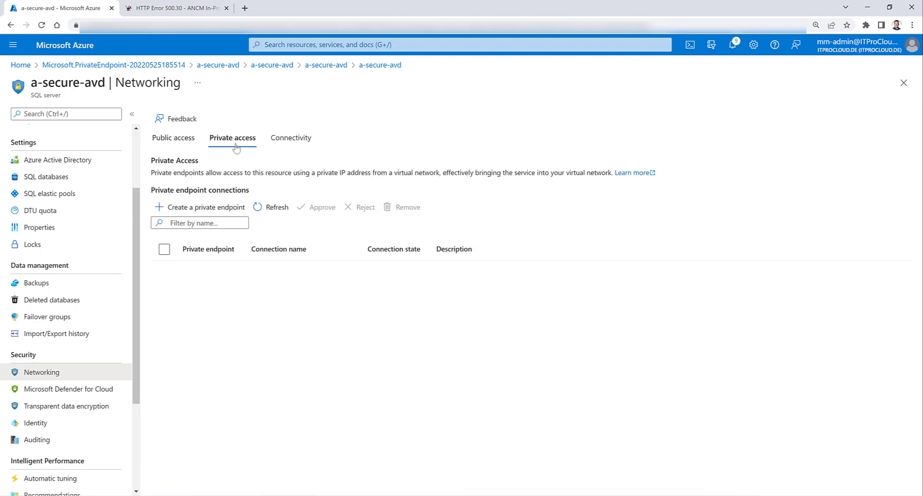
click(205, 211)
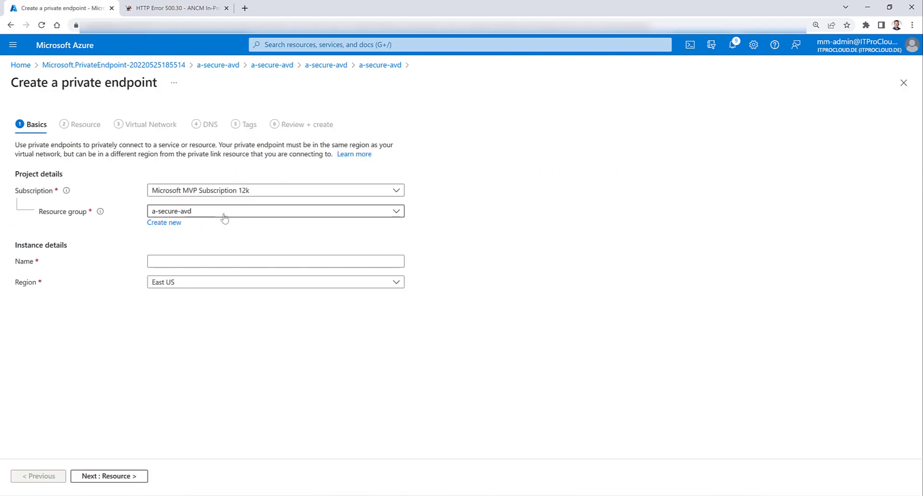
click(194, 260)
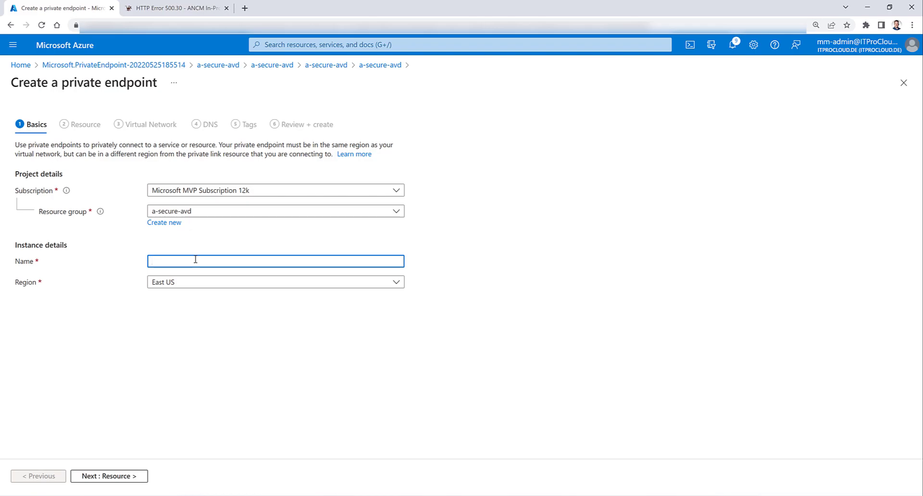
text(a-secure-avd-db)
click(221, 285)
text(west)
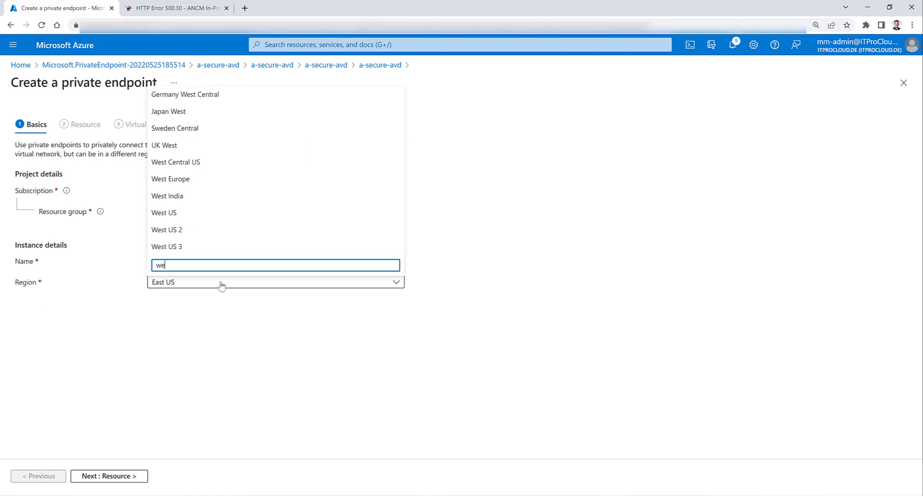
click(194, 179)
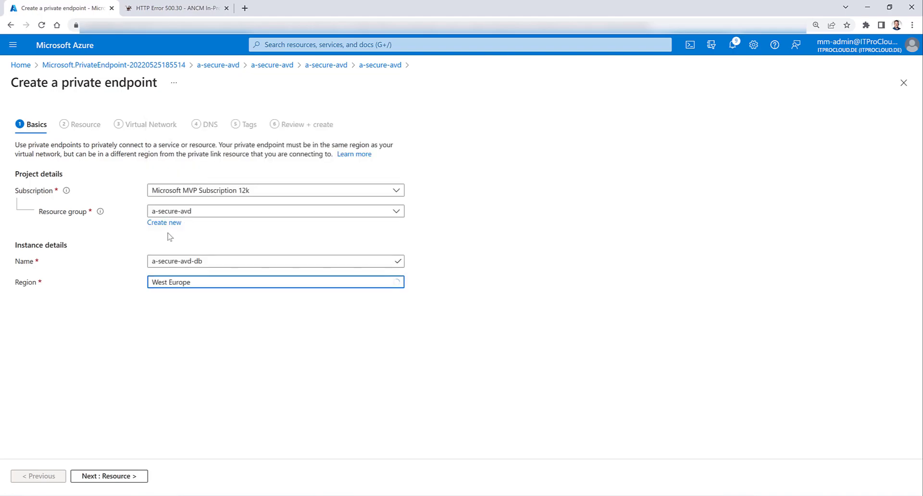
click(120, 476)
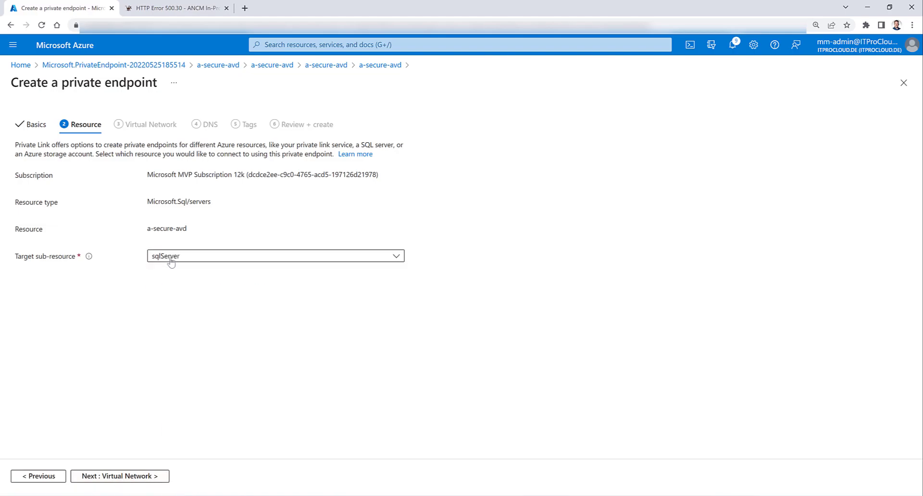
- Keep sqlServer as the target sub-resource and assign the private endpoint to the secure subnet of secure-vnet
click(127, 476)
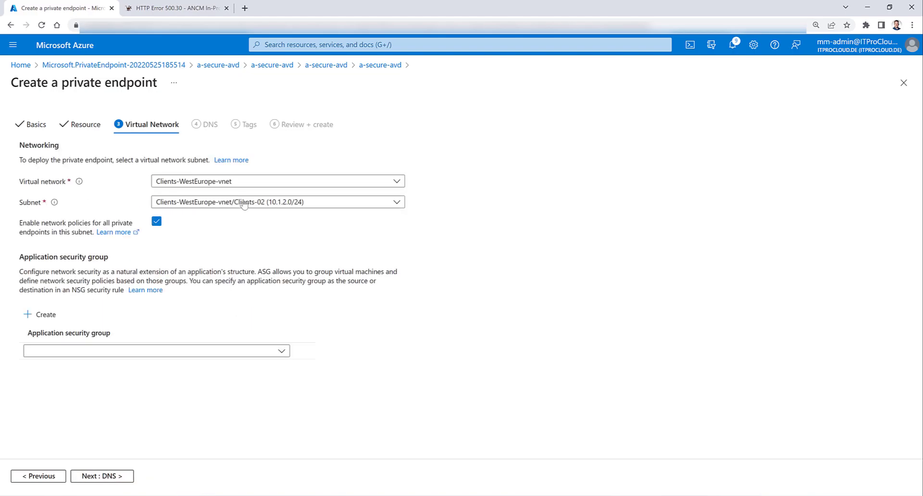
click(244, 184)
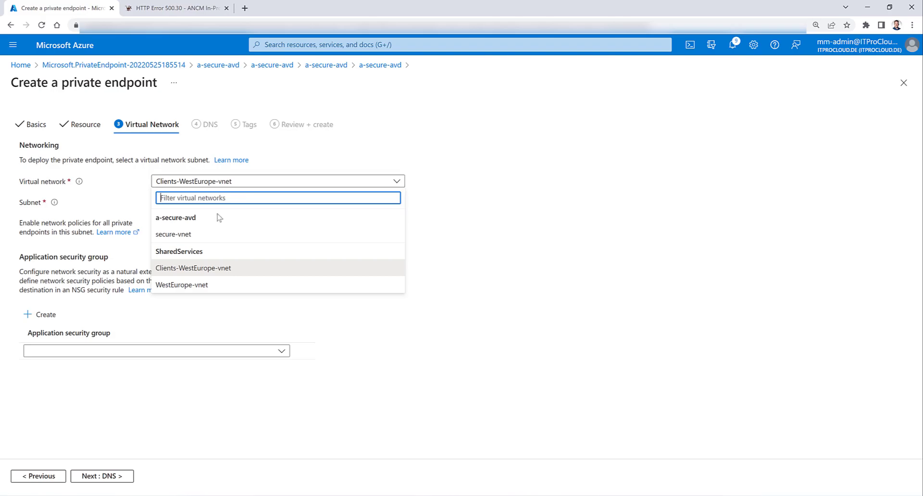
click(193, 235)
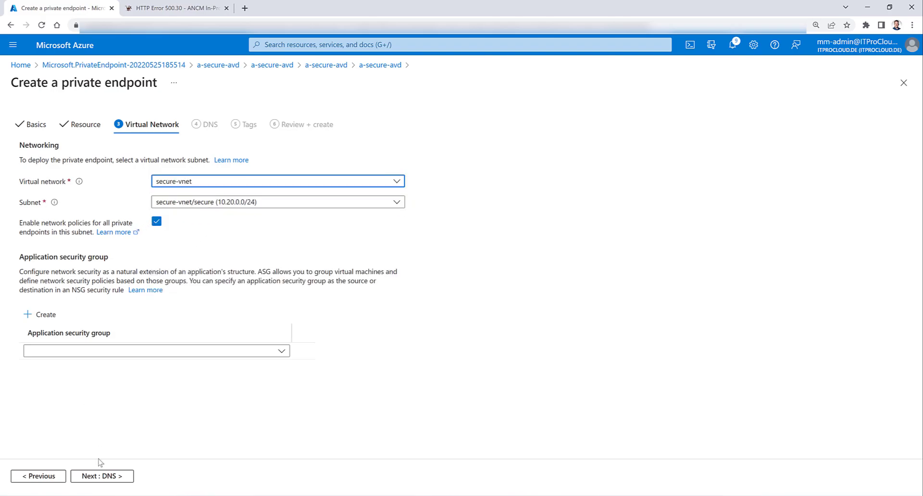
click(102, 477)
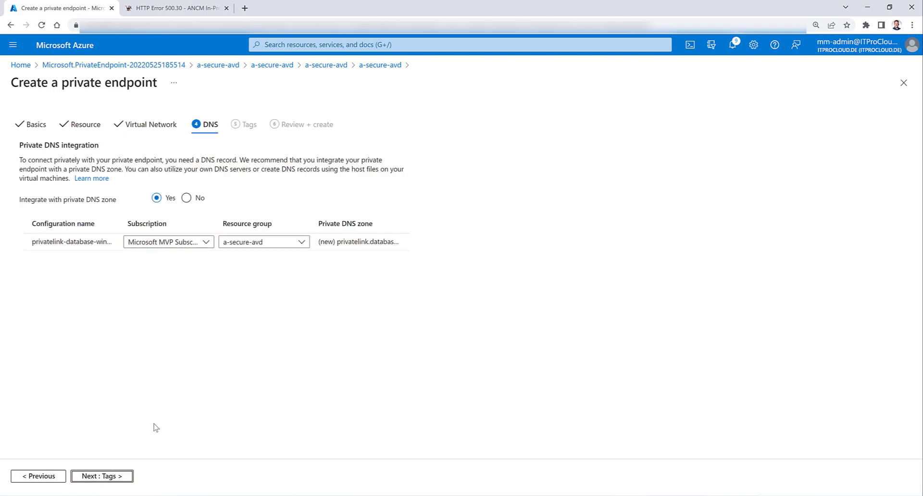
- Accept the private DNS zone integration, leave the tags empty, and create the SQL server's private endpoint
click(109, 480)
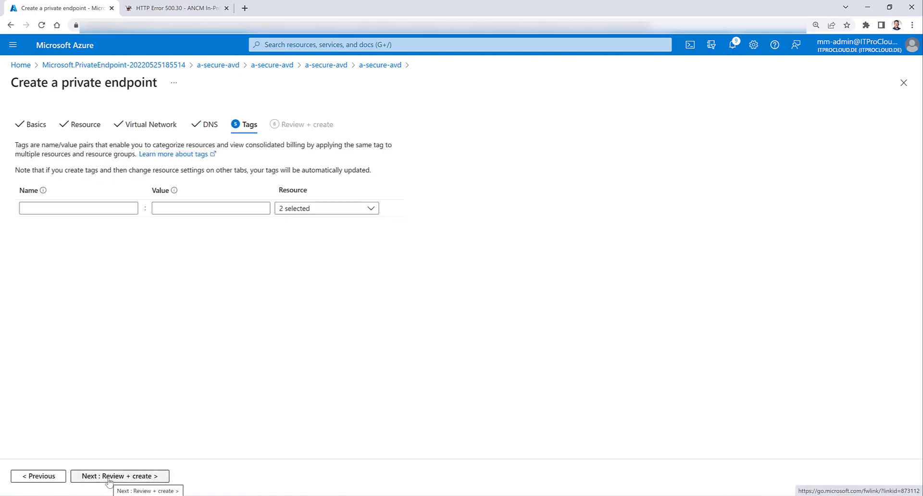
click(109, 479)
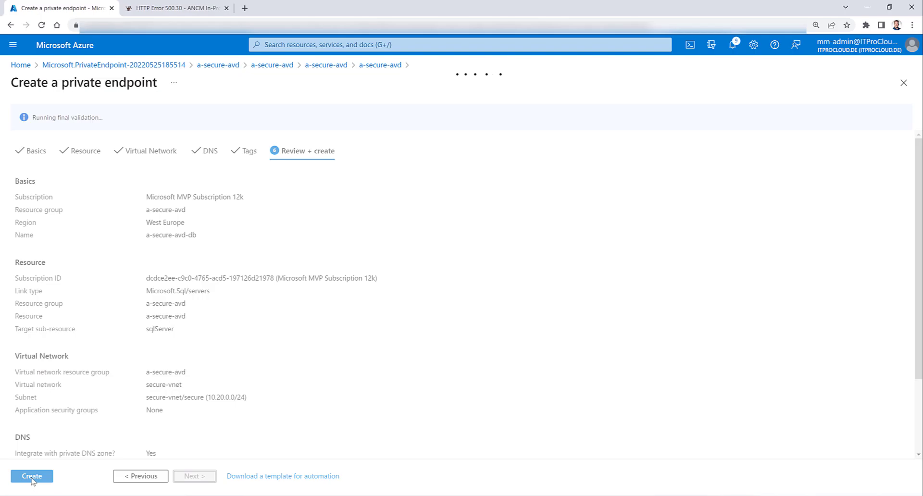
click(32, 478)
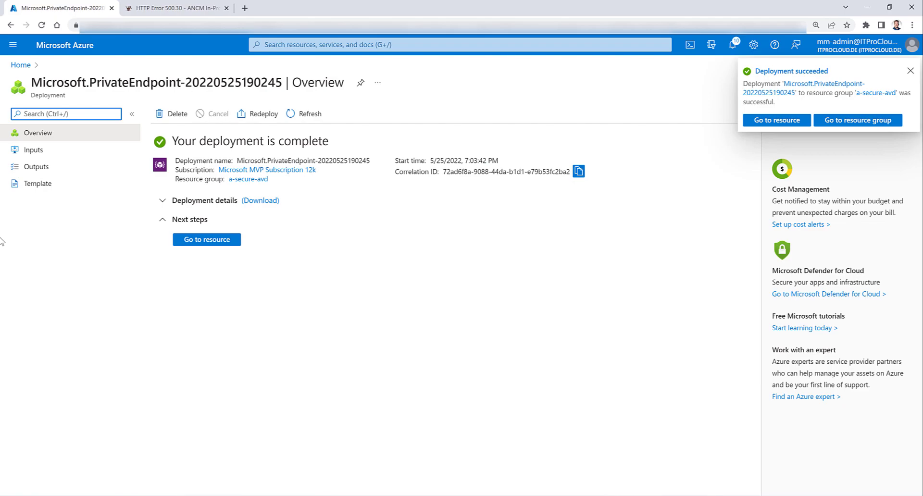
- Go from the completed deployment to the a-secure-avd resource group and open the SQL server's networking settings
click(253, 181)
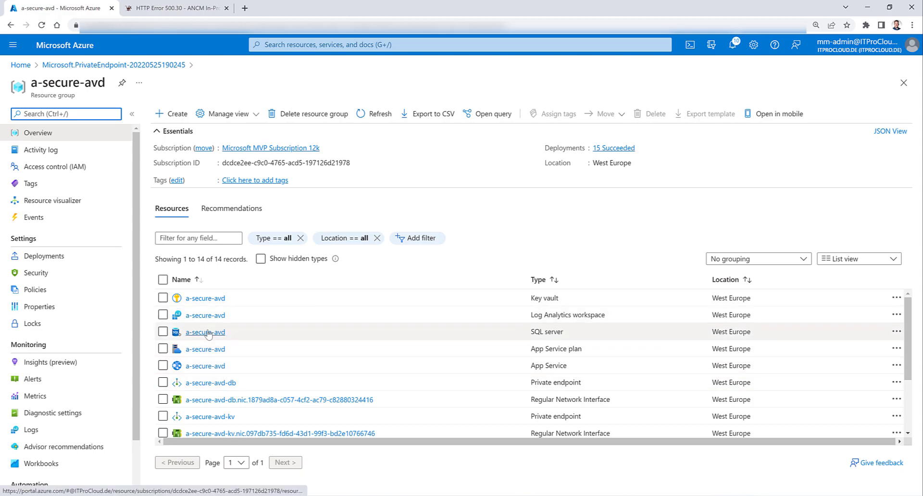
click(207, 332)
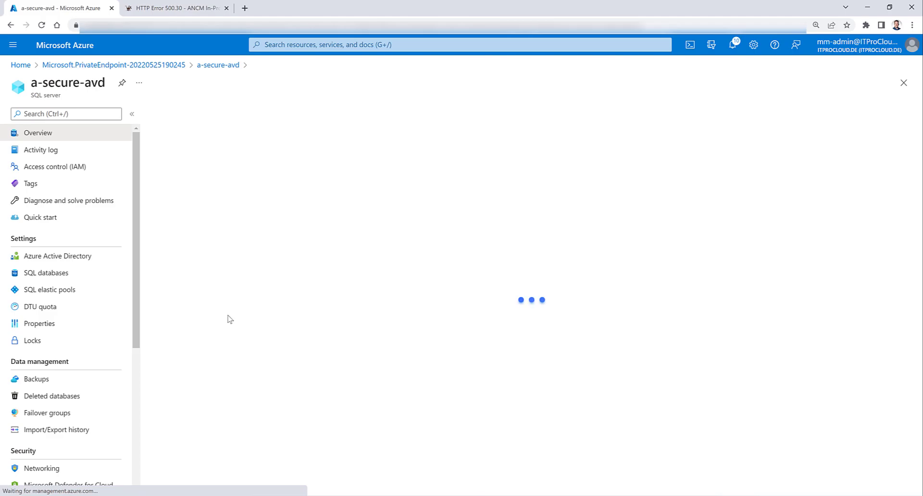
click(70, 469)
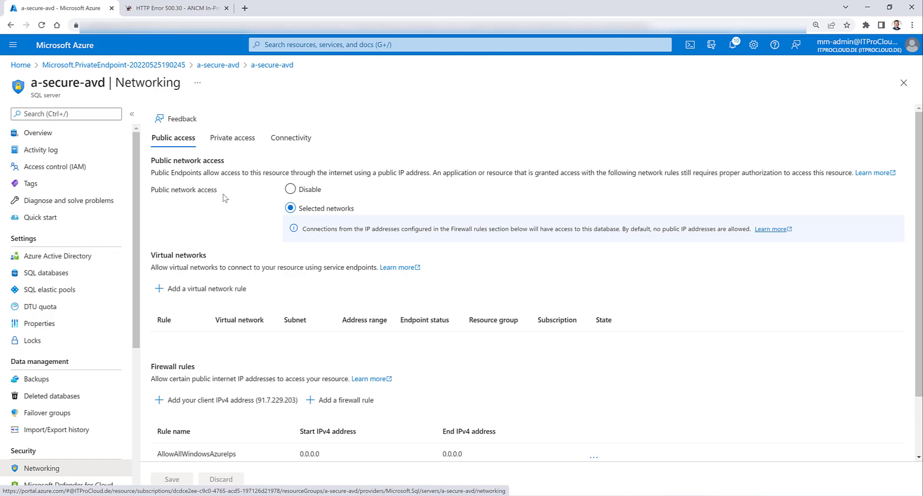
- Check the SQL server's private endpoint connections, disable public network access, and save the setting
click(291, 189)
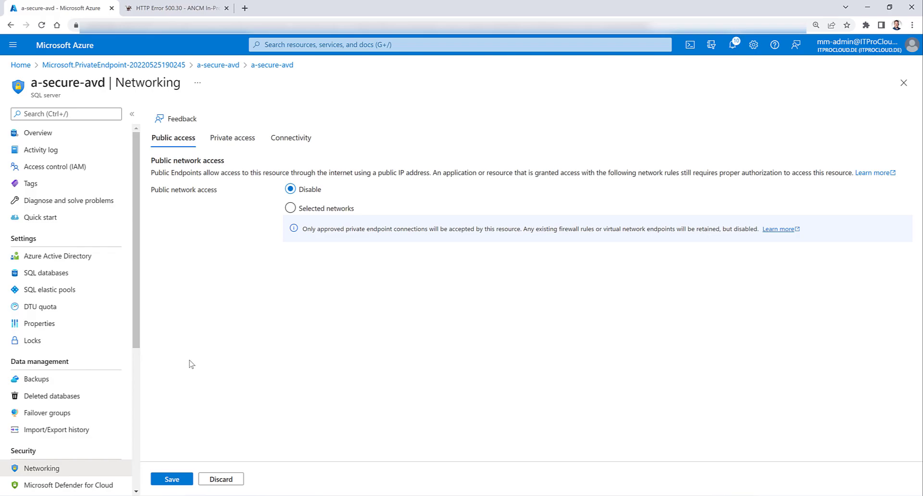
click(229, 138)
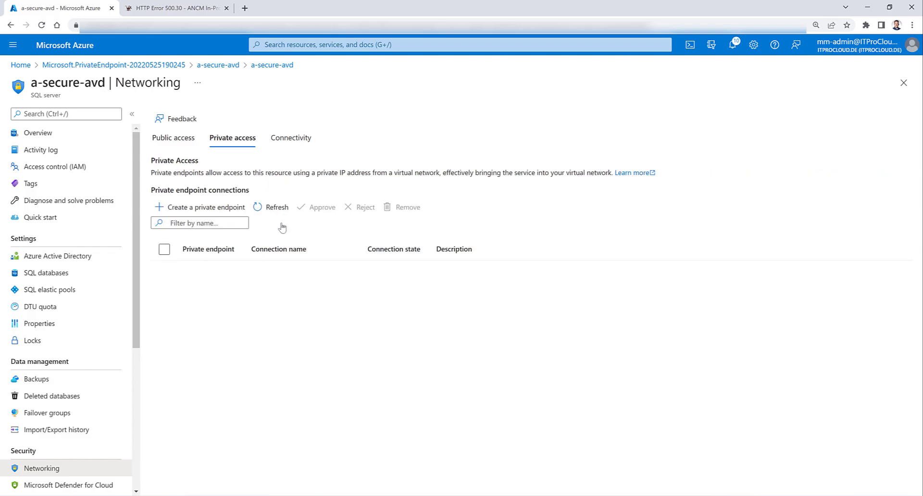
click(184, 138)
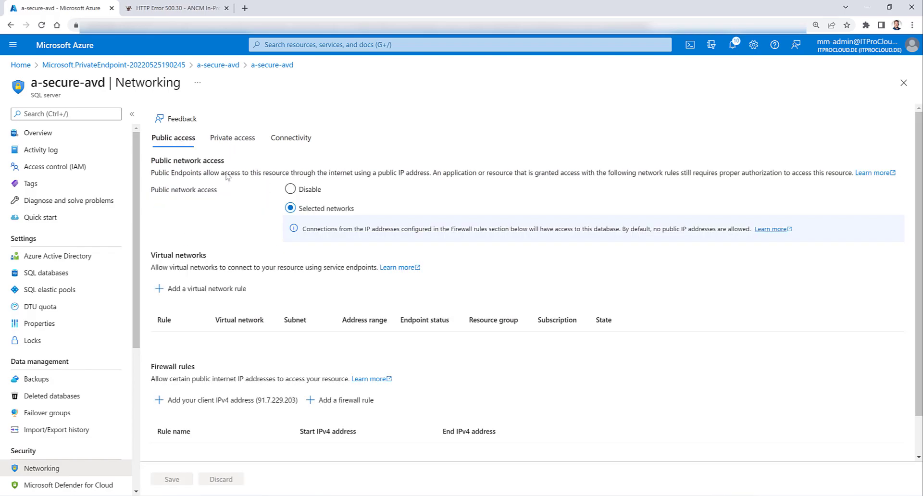
click(290, 189)
click(172, 480)
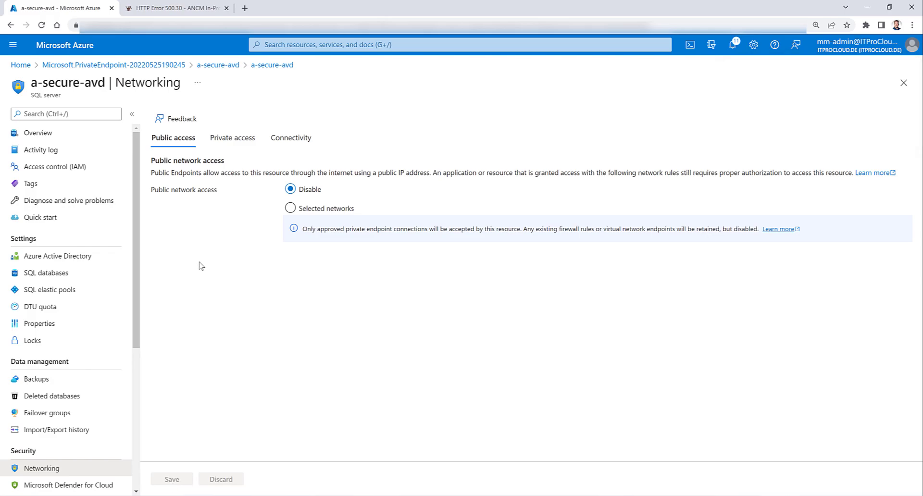
- Return to the a-secure-avd resource group and open the networking settings of its App Service
click(220, 66)
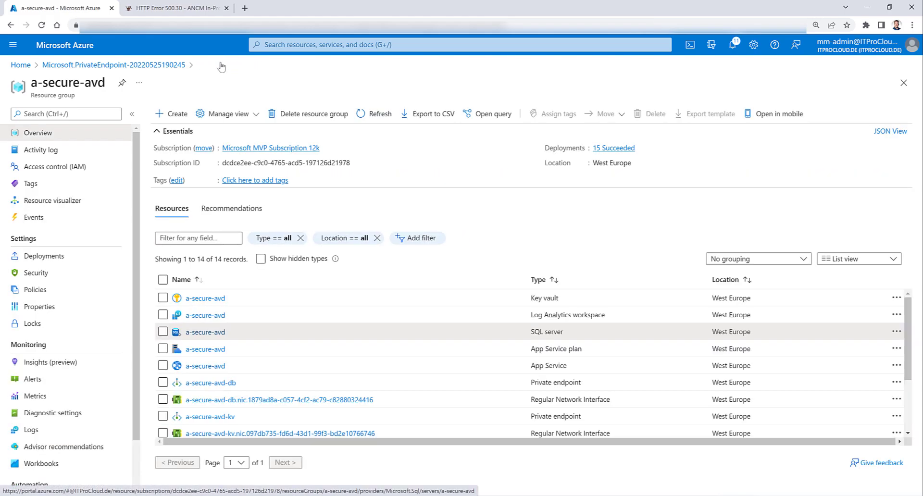
click(204, 367)
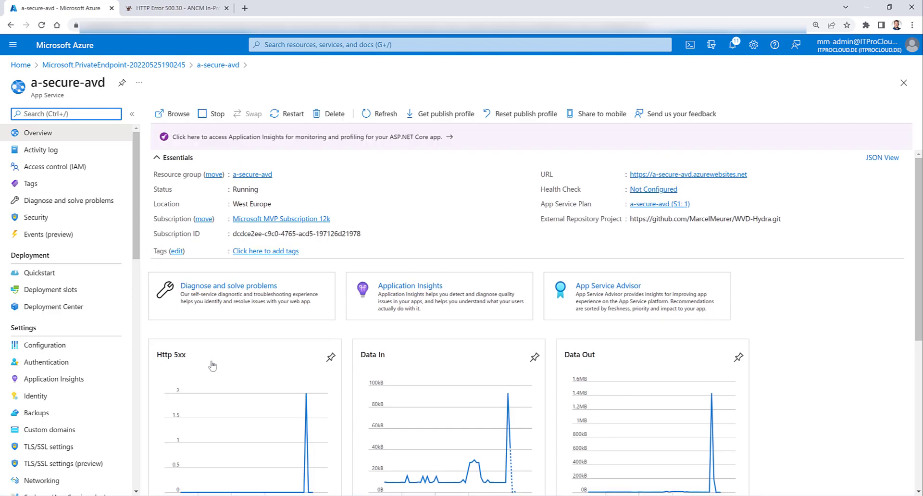
drag(134, 229, 141, 272)
drag(141, 279, 124, 374)
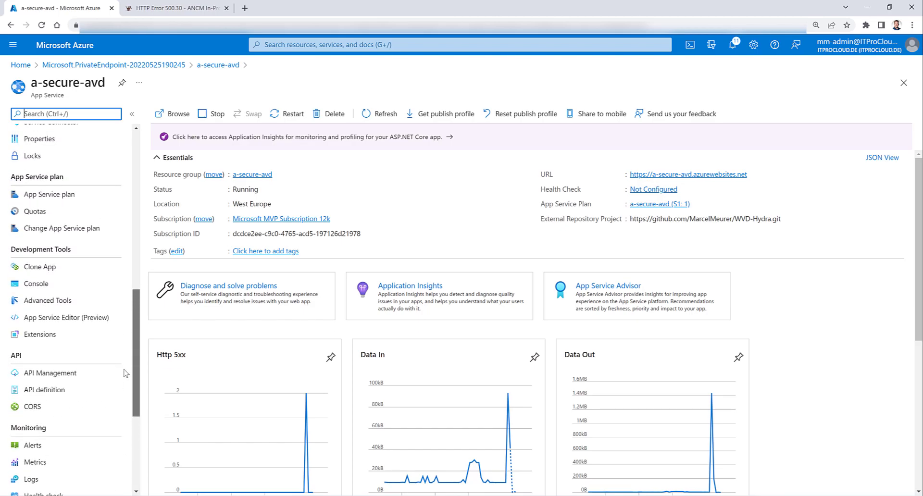
scroll(124, 374, up, 4)
click(52, 209)
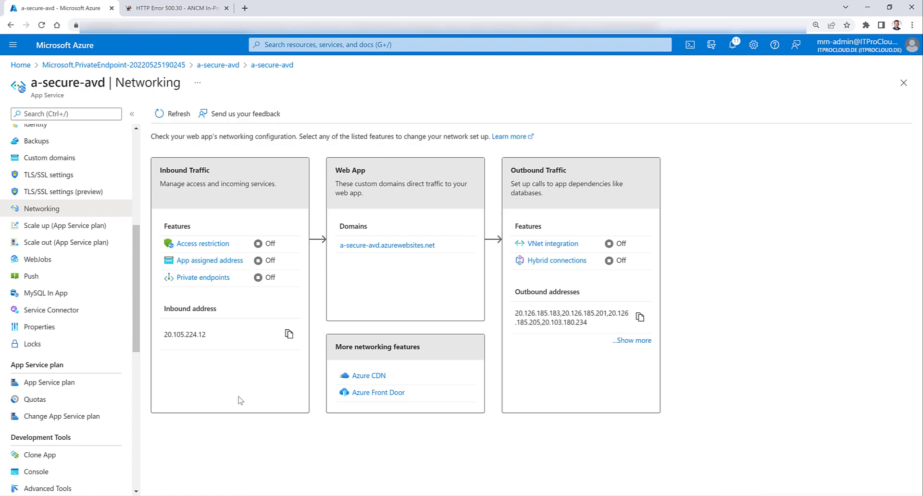
click(552, 244)
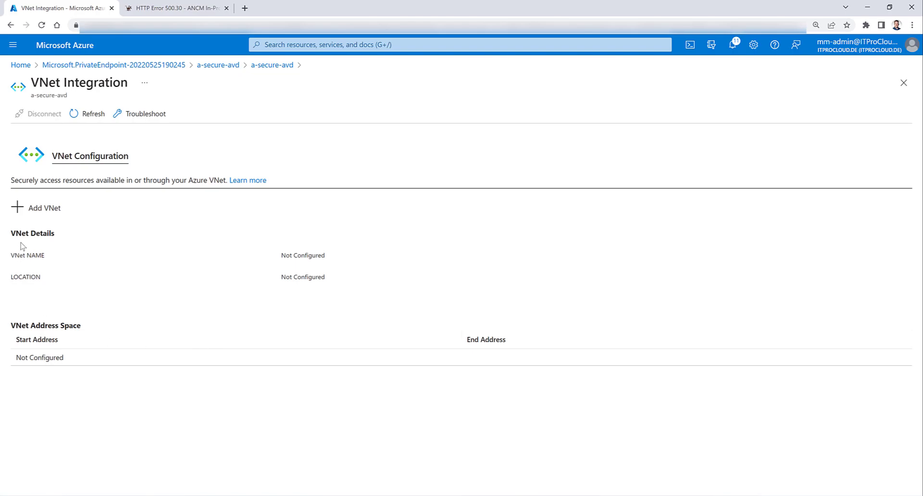
click(46, 208)
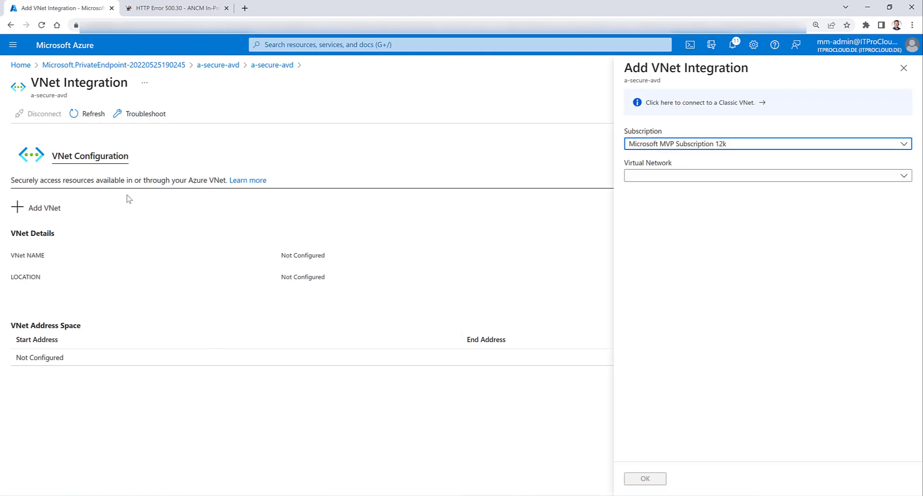
click(696, 177)
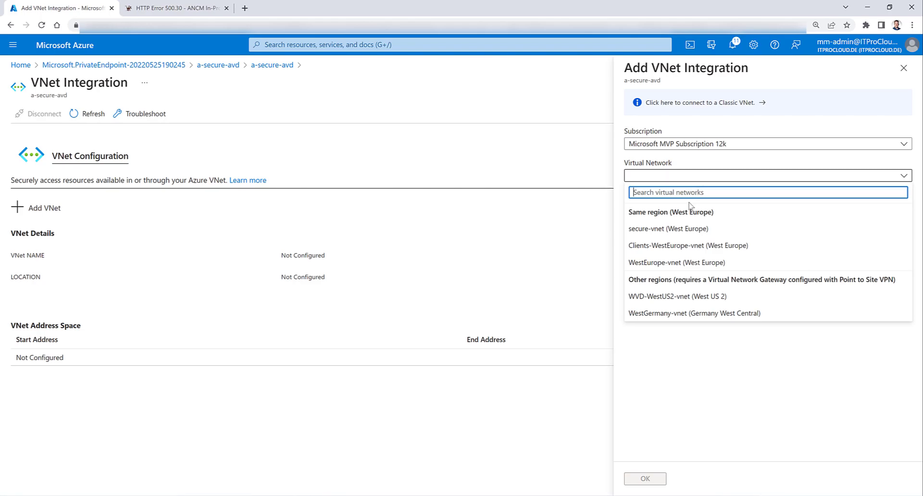
click(683, 229)
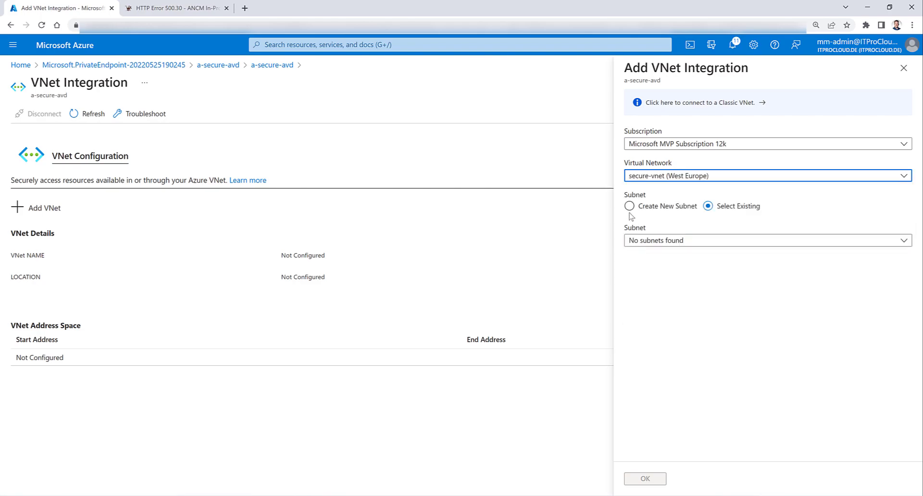
click(691, 241)
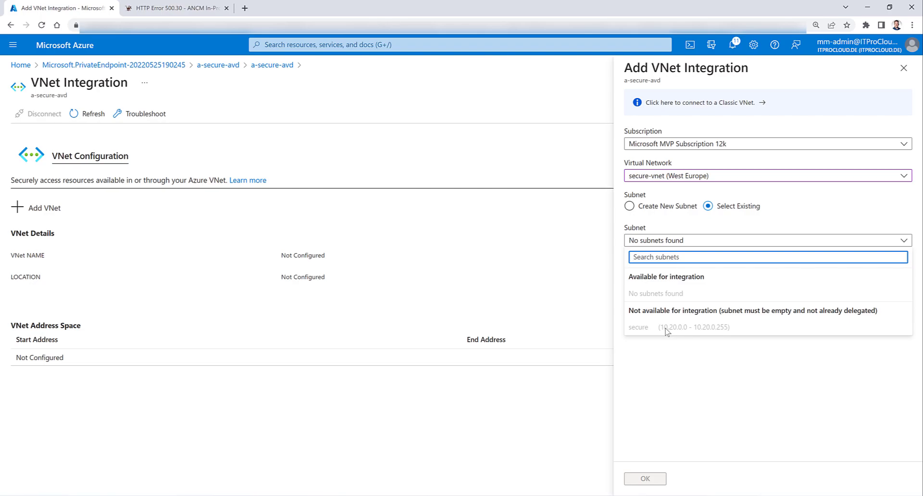
click(654, 206)
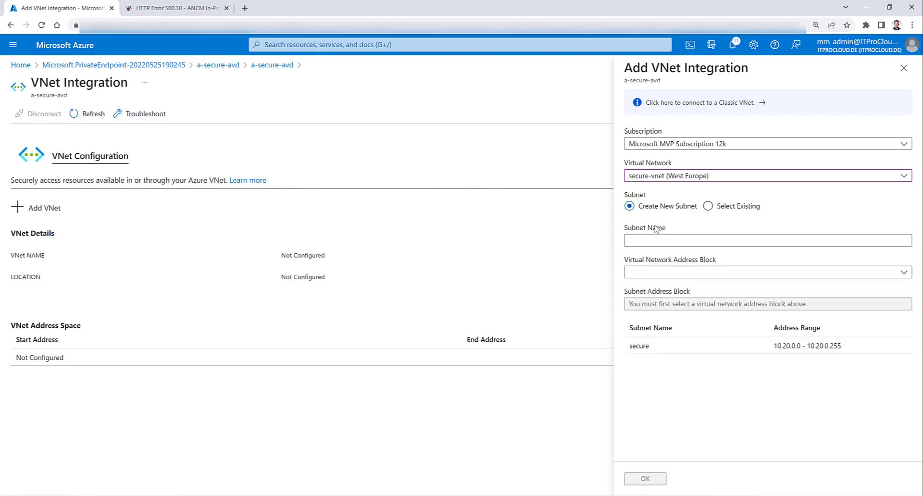
click(675, 272)
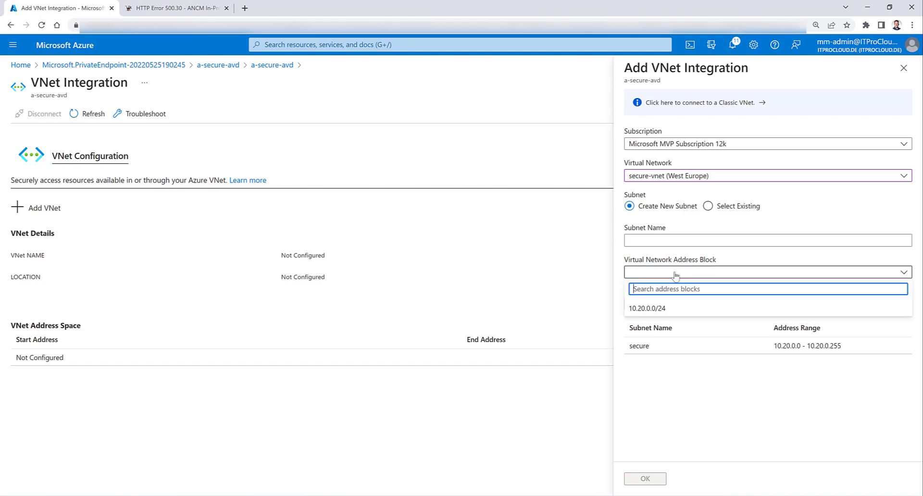
click(669, 307)
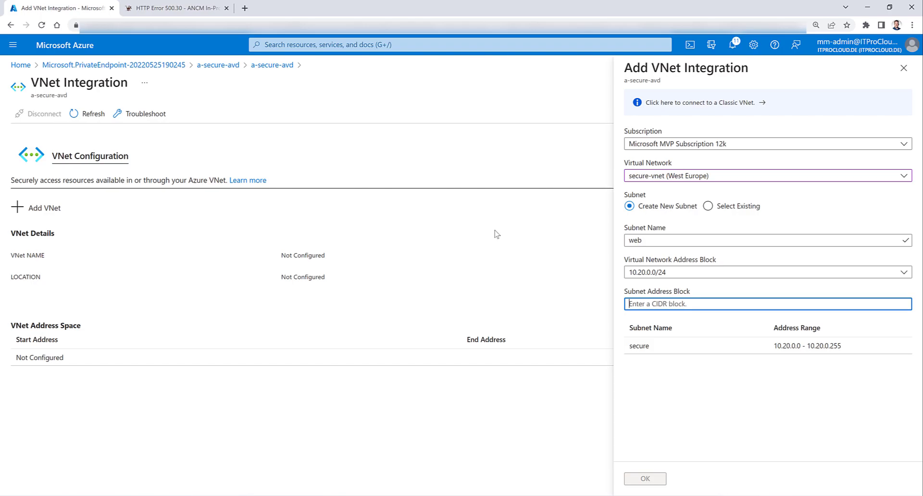
click(218, 65)
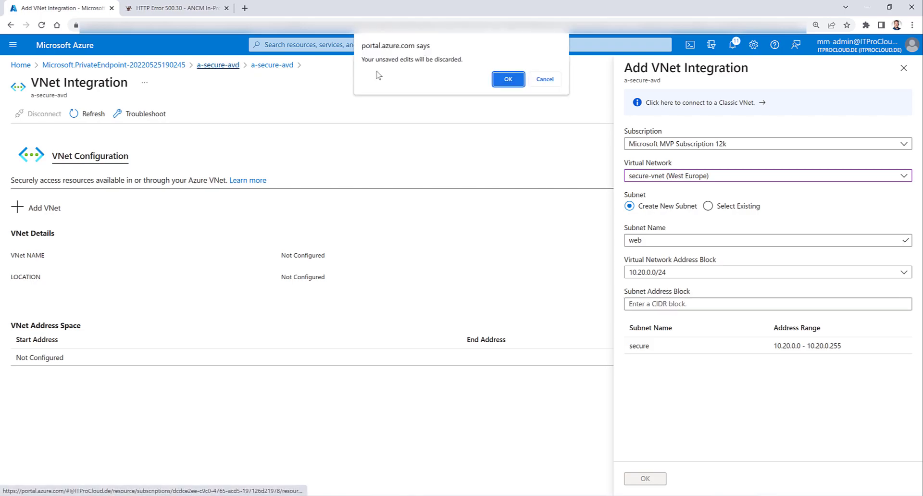
click(506, 79)
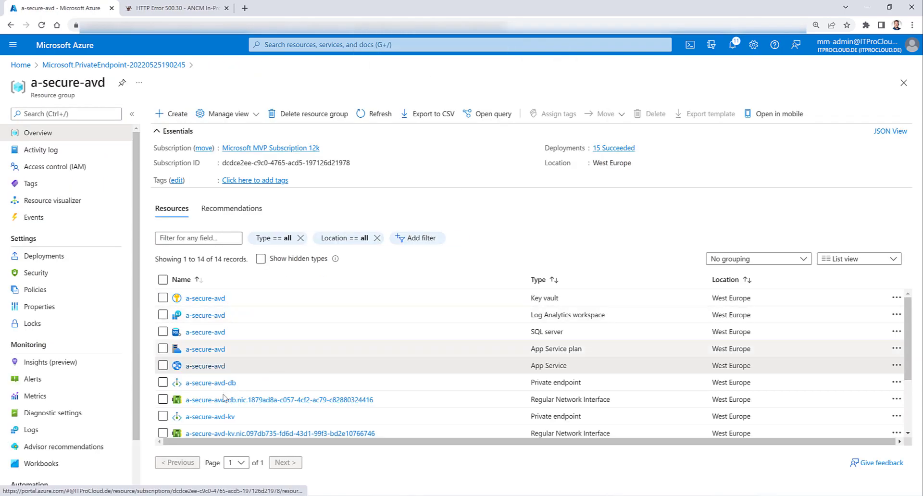
- Open secure-vnet from the resource group, add the address range 10.20.1.0/24 to its address space, and save
scroll(254, 409, down, 2)
scroll(254, 409, down, 4)
click(220, 436)
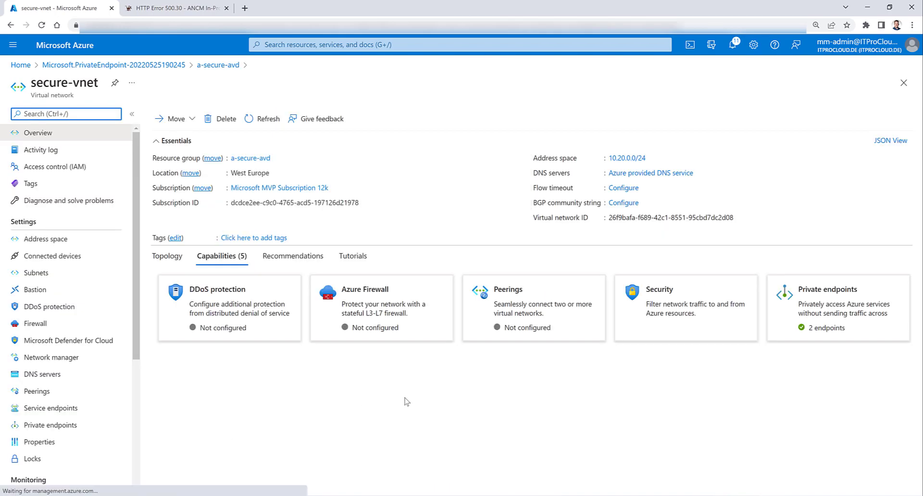
click(56, 240)
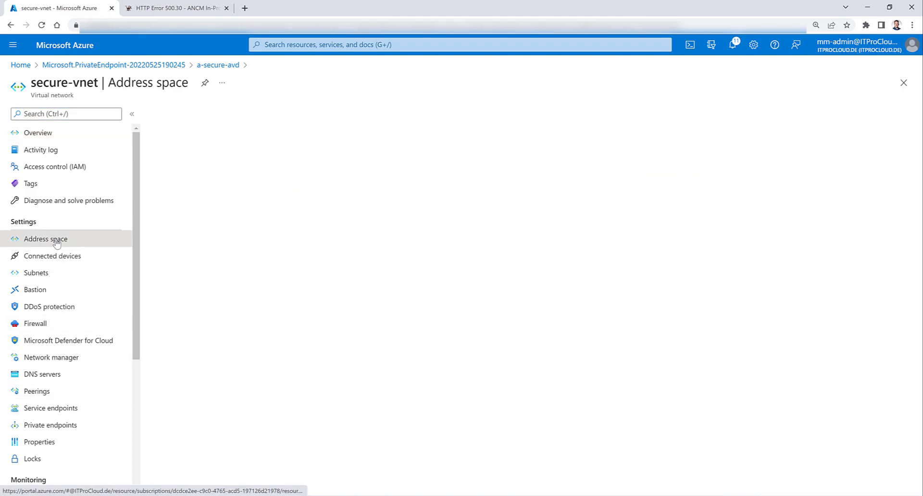
click(174, 167)
text(10.)
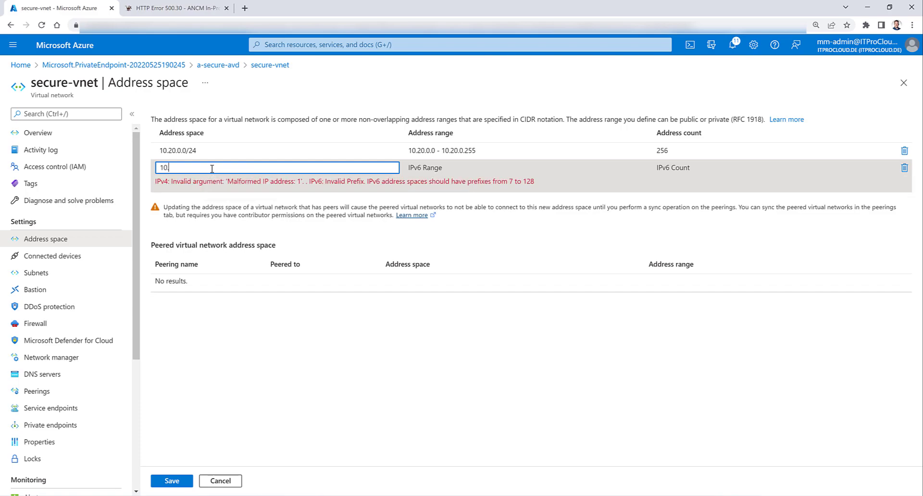
text(21.)
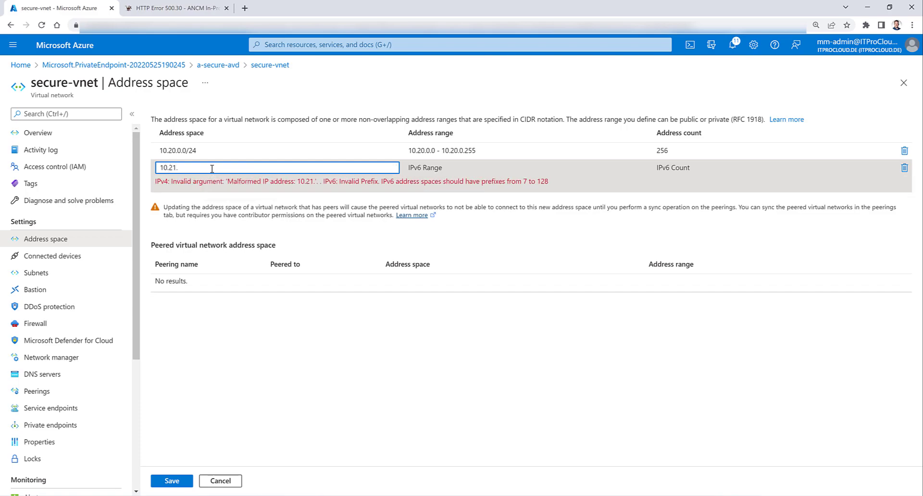
text(0.)
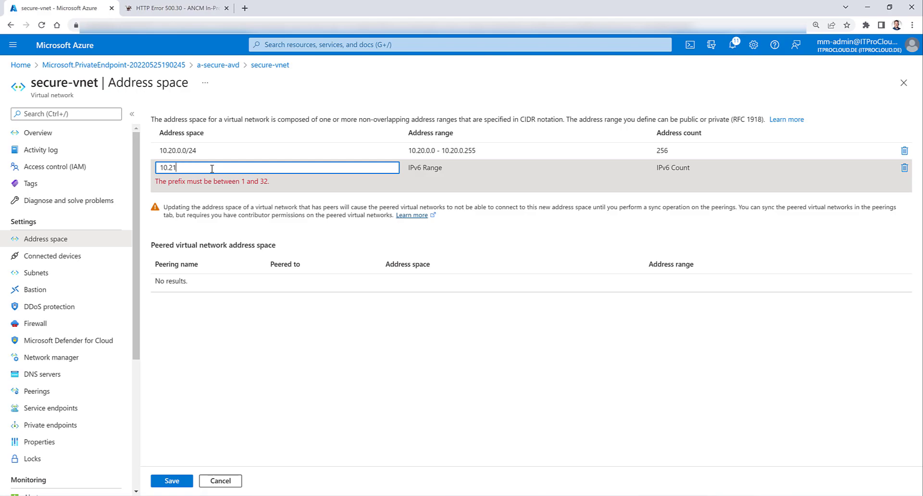
text(.1.0/24)
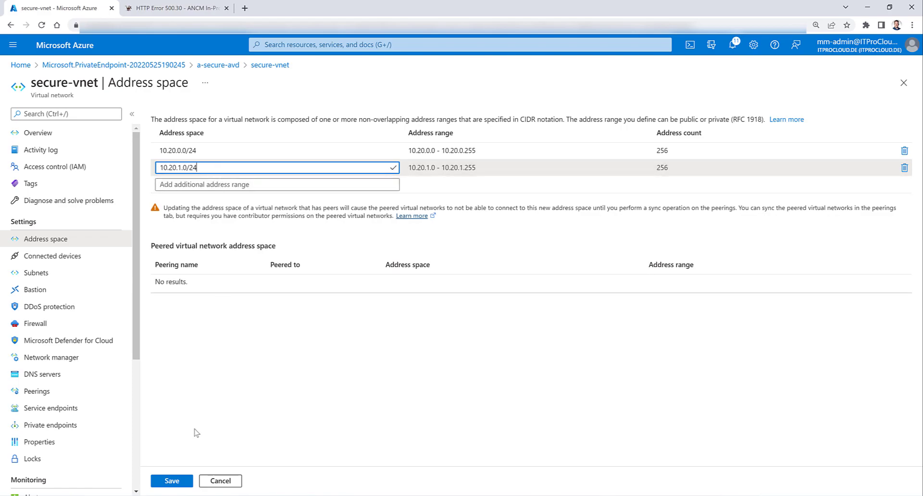
click(171, 481)
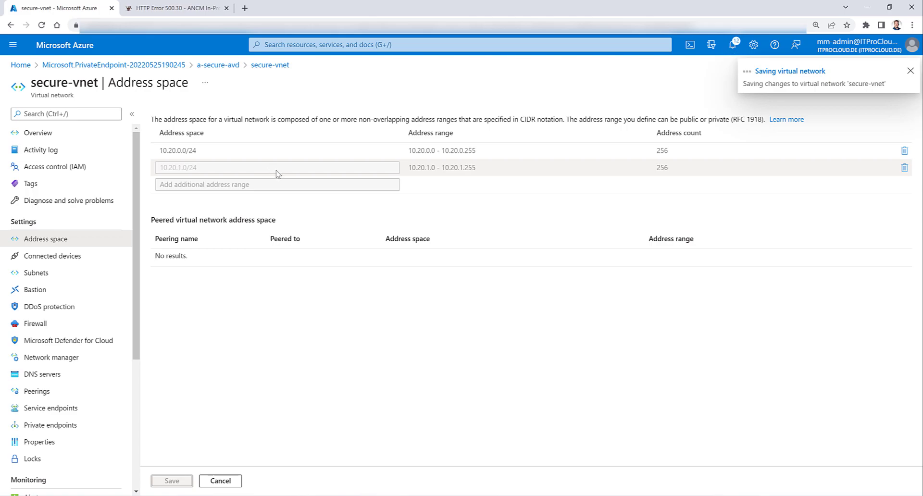
- Add a subnet named appservice with the address range 10.20.1.0/24 to secure-vnet and save it
click(38, 274)
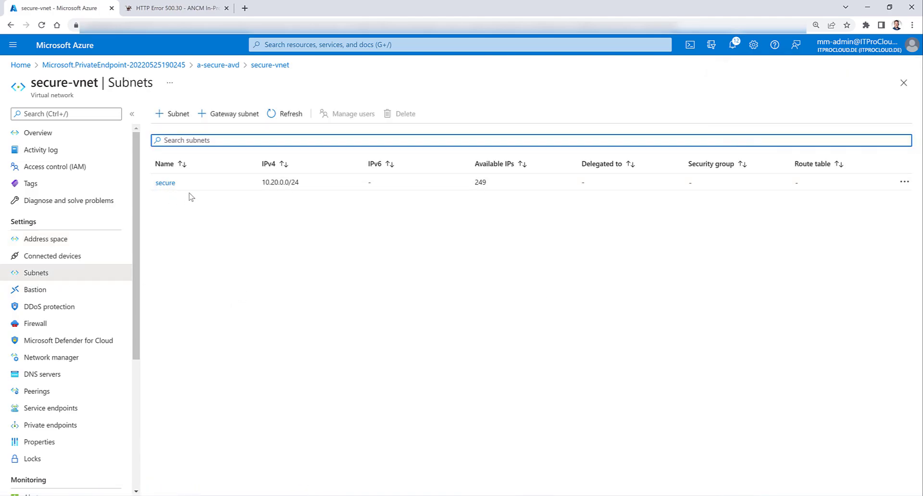
click(183, 120)
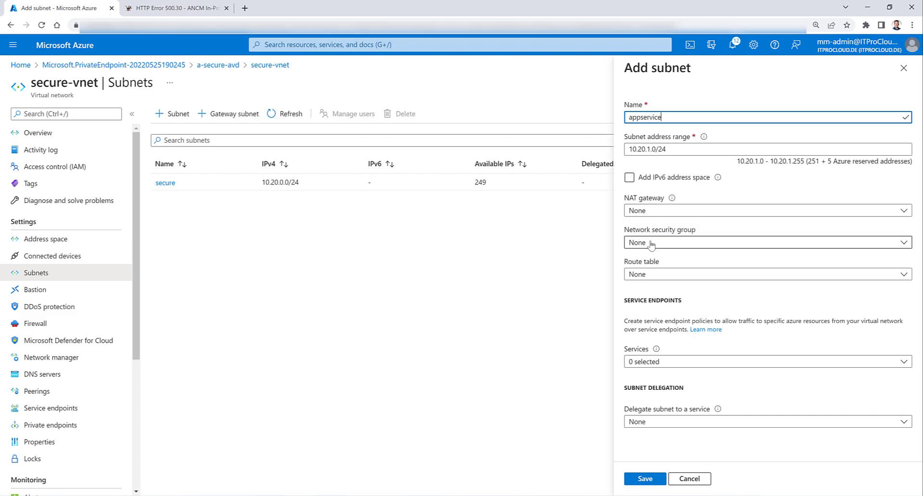
click(658, 149)
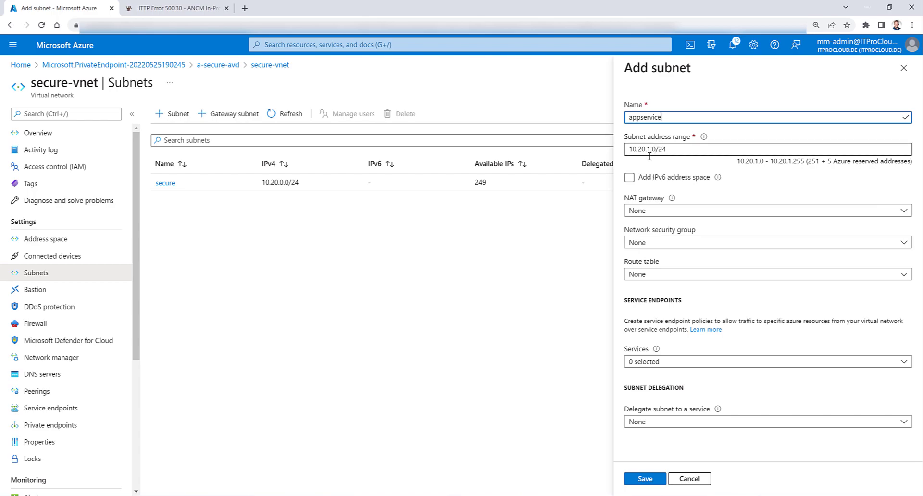
click(645, 485)
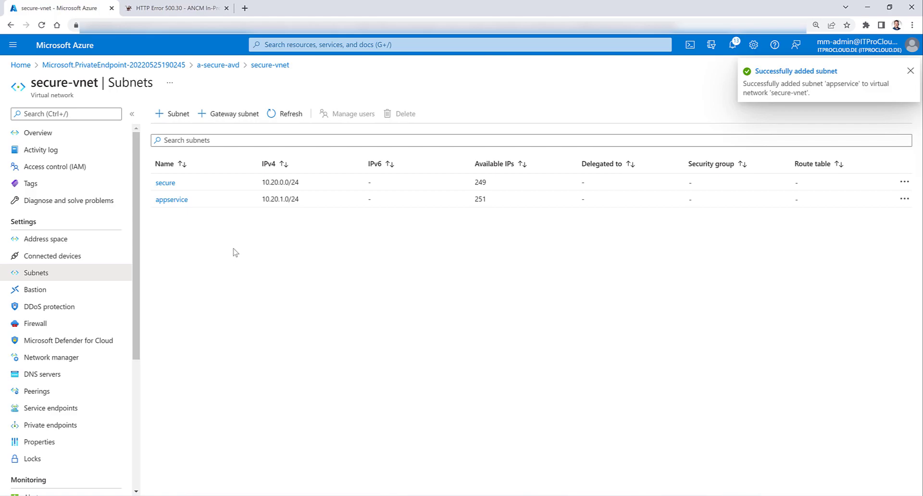
- Go back from secure-vnet to the a-secure-avd resource group and open the App Service's networking settings
click(221, 71)
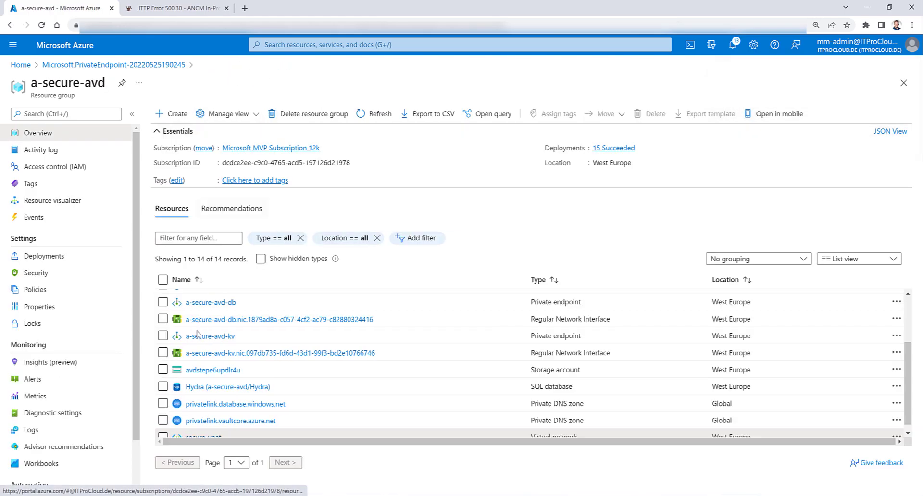
scroll(212, 385, up, 3)
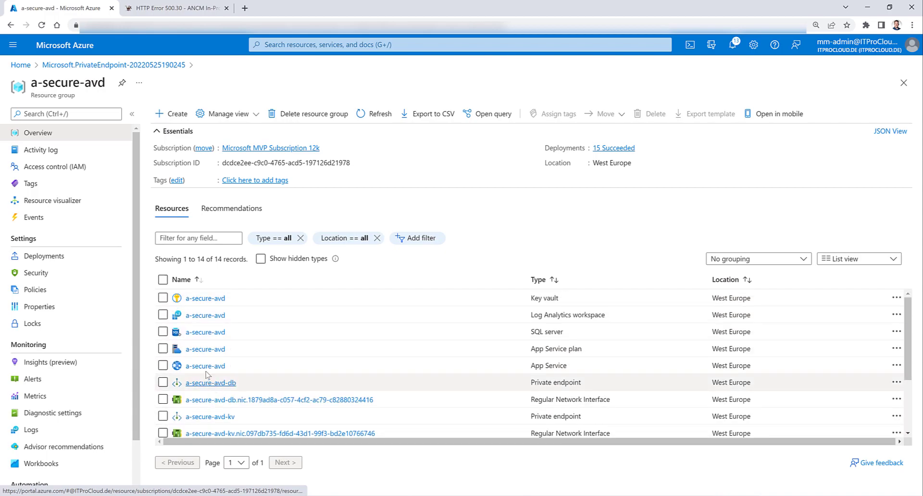
click(203, 365)
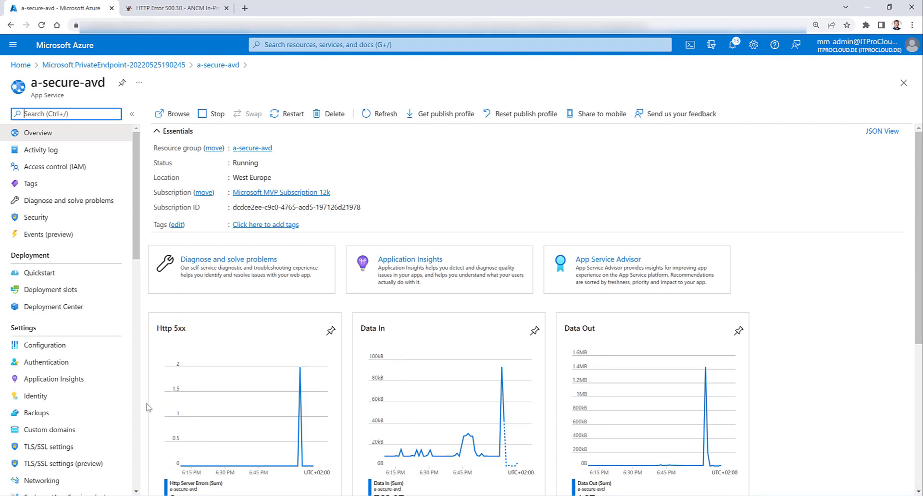
scroll(149, 407, down, 1)
scroll(54, 387, down, 2)
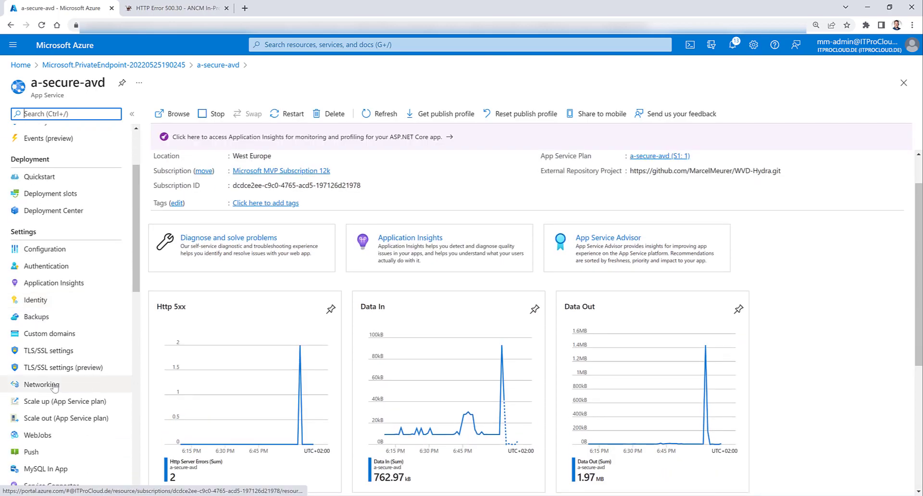
click(54, 385)
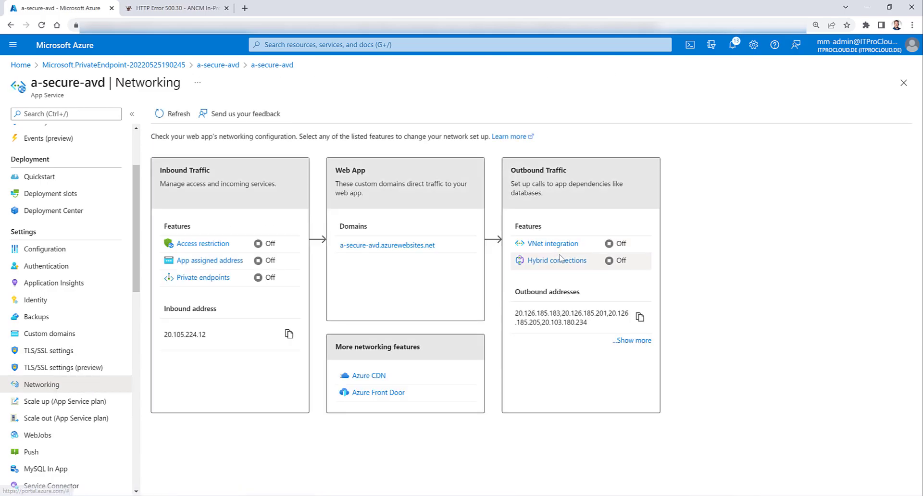
- Add a VNet integration to the App Service using the virtual network secure-vnet and its existing appservice subnet
click(557, 243)
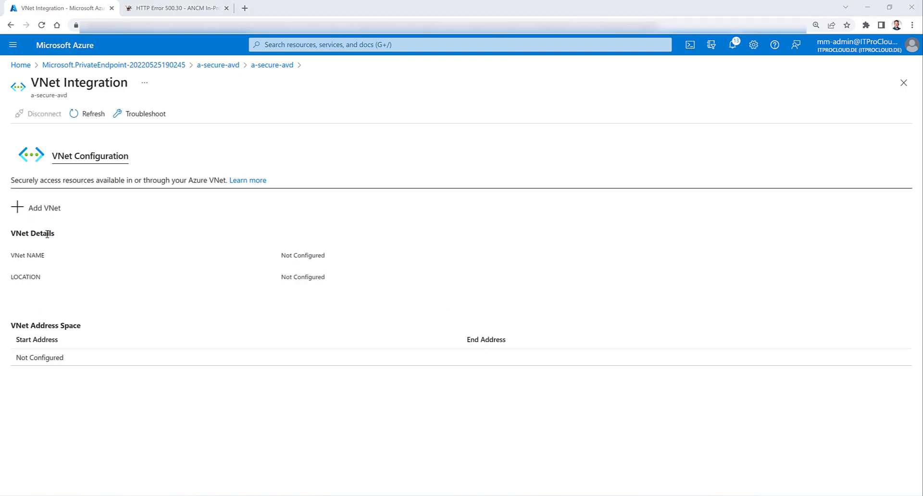
click(38, 215)
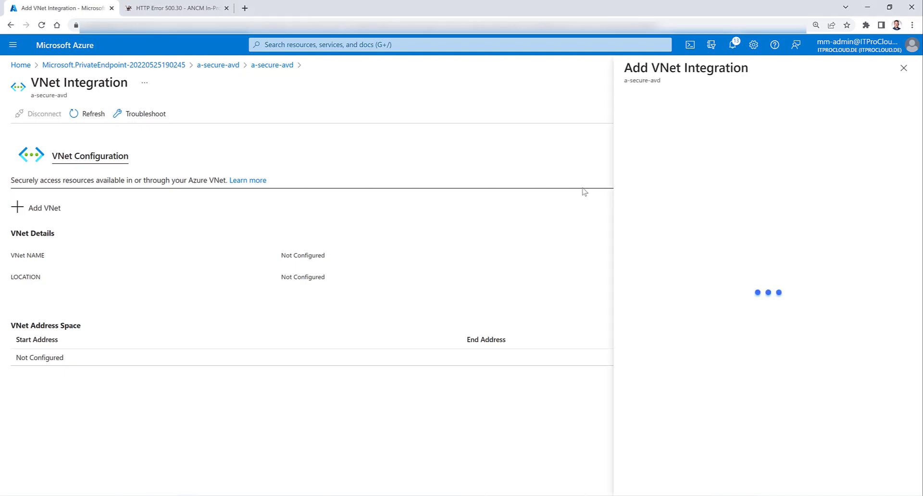
click(698, 176)
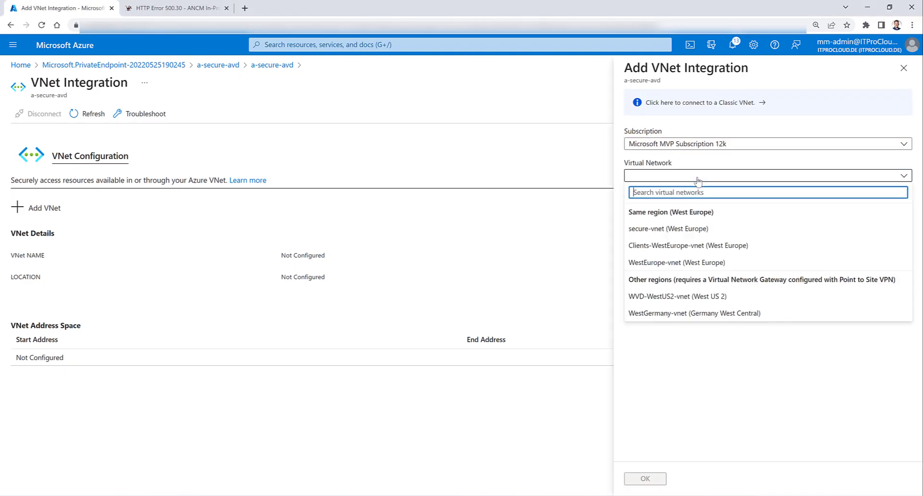
click(688, 228)
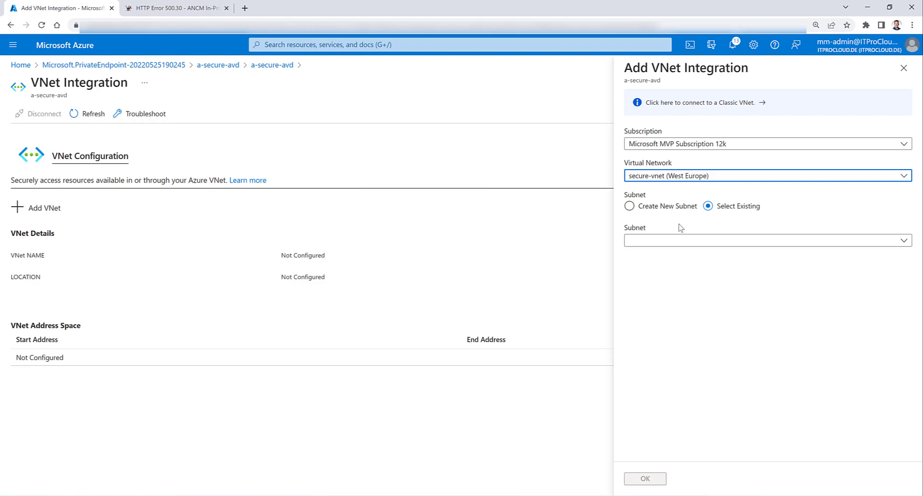
click(674, 244)
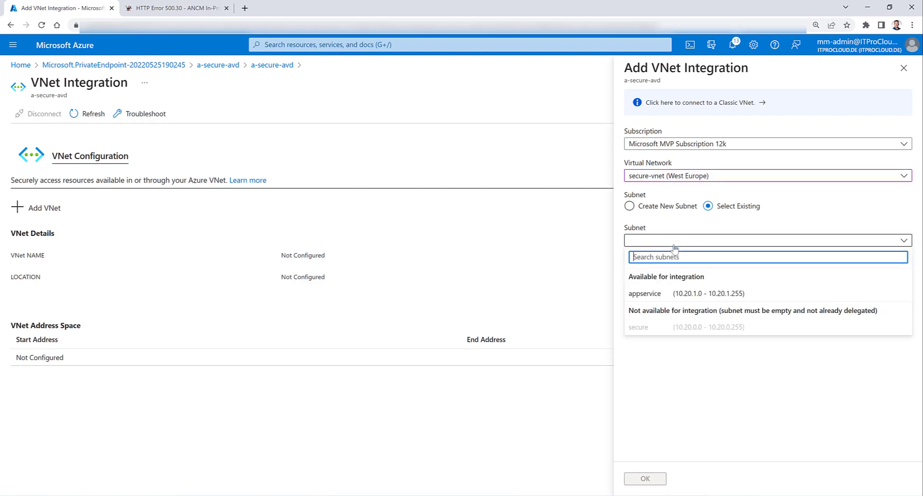
click(656, 299)
click(646, 479)
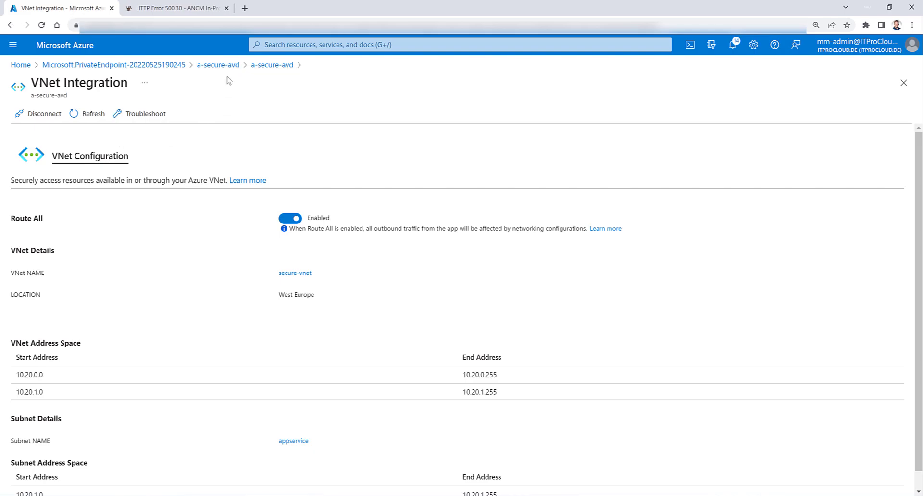
- Return from the VNet integration to the overview of the a-secure-avd App Service and restart the app
click(269, 66)
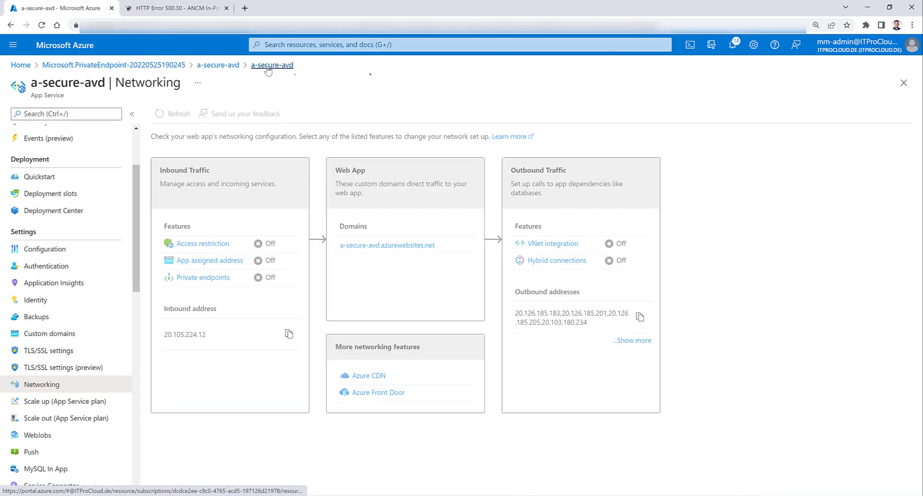
click(153, 6)
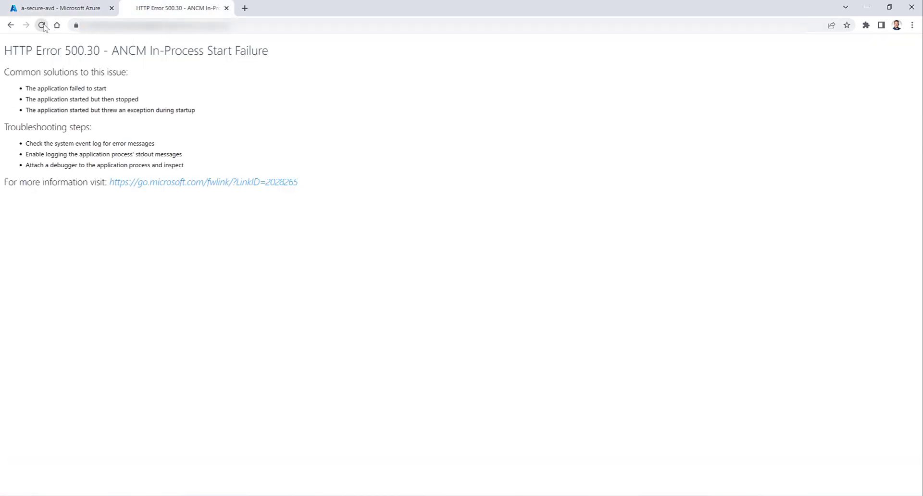
click(88, 10)
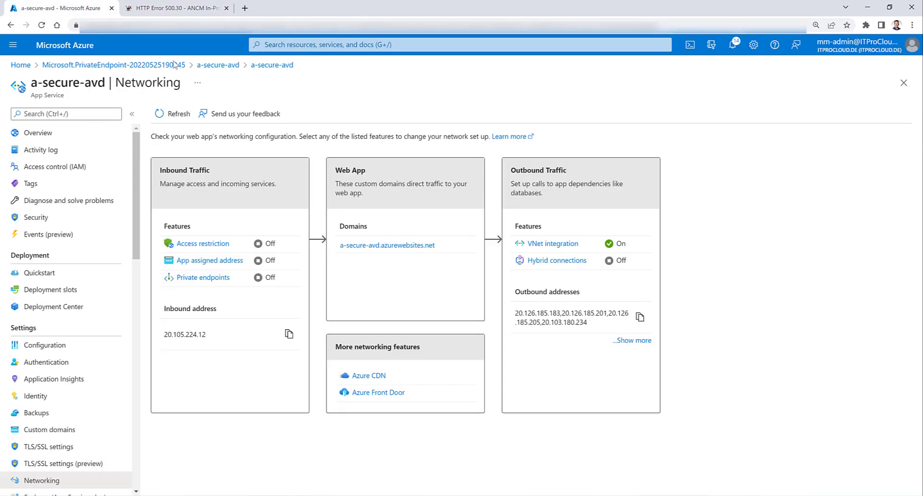
click(49, 133)
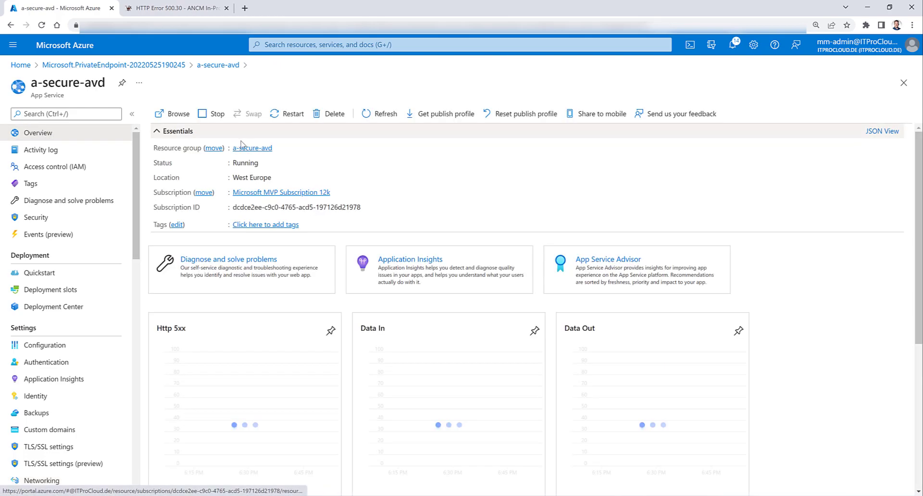
click(287, 116)
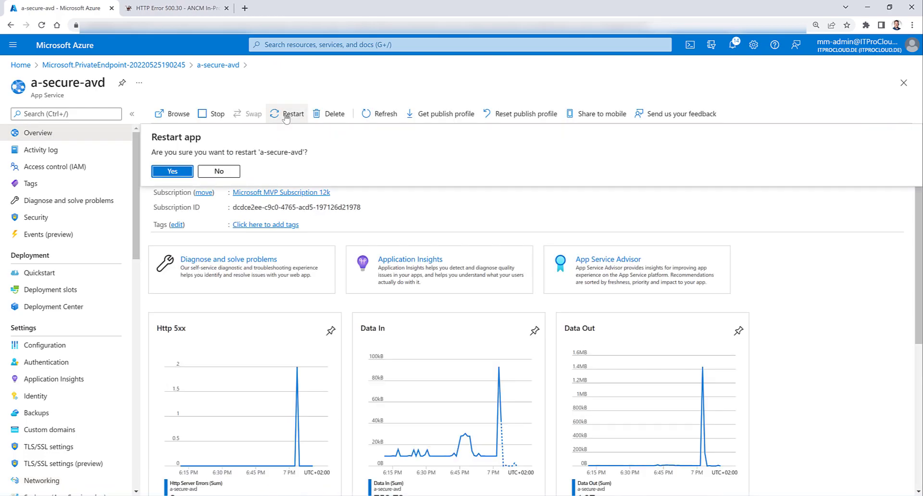
click(172, 172)
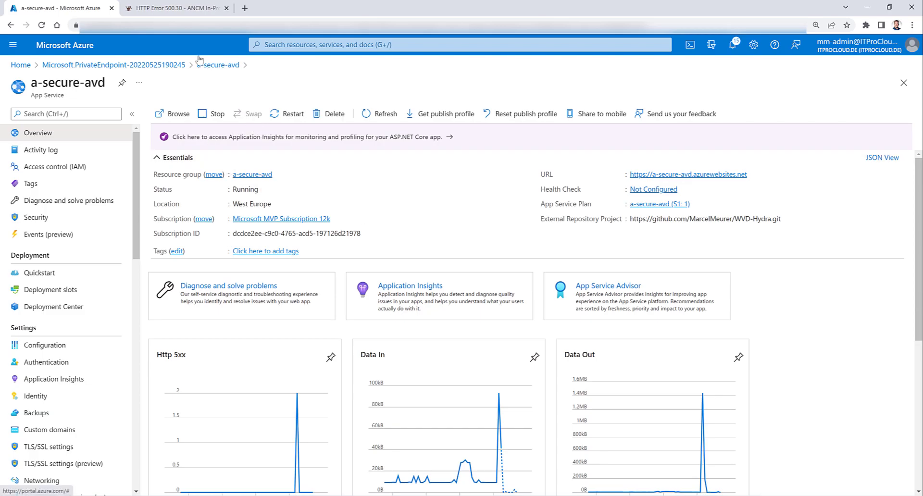
- Switch to the Hydra web page and reload it repeatedly to check whether the restarted app starts
click(187, 8)
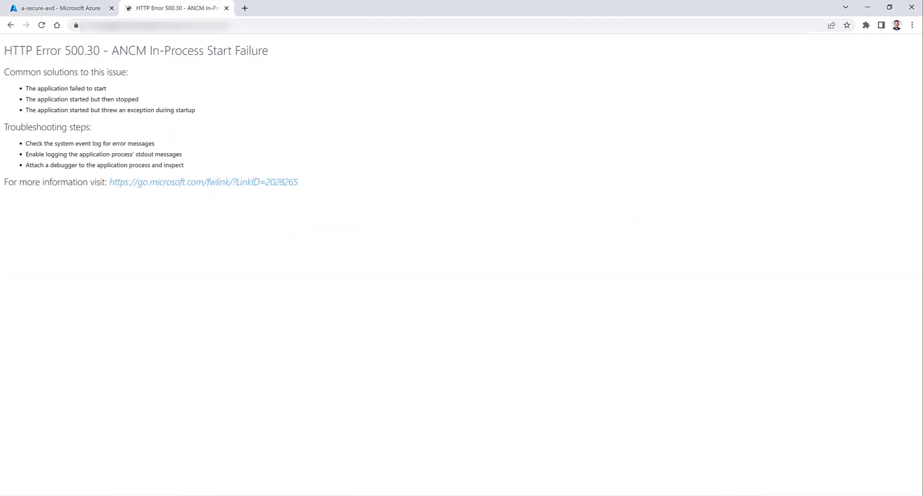
click(42, 29)
click(42, 26)
click(42, 28)
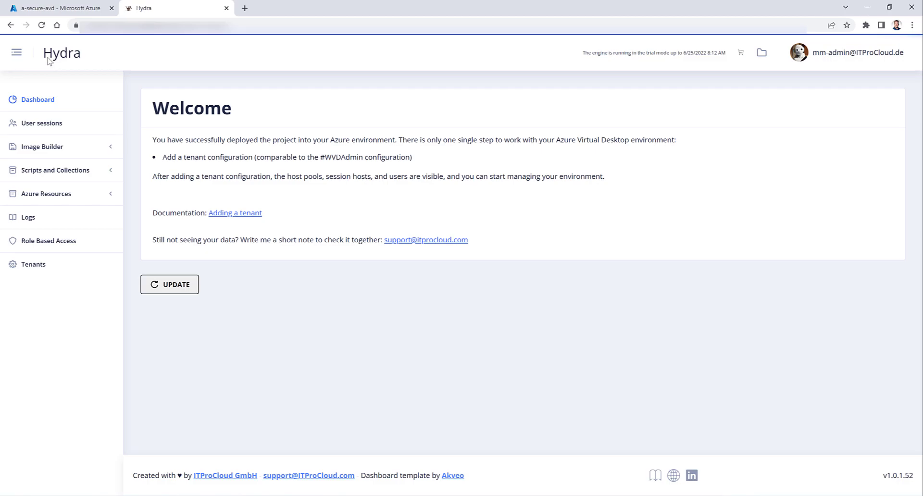
click(41, 25)
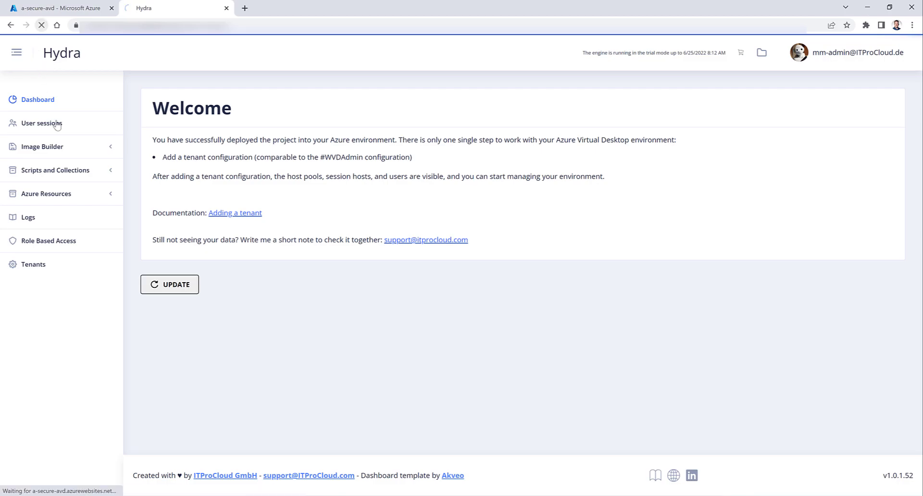